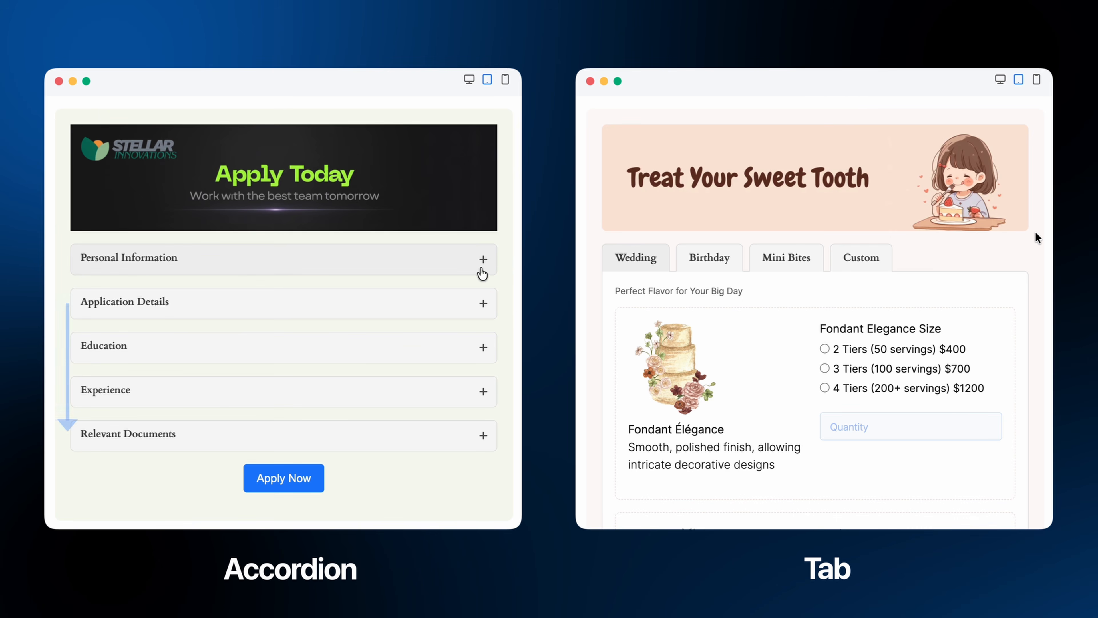
Expand and collapse the Personal Information and Application Details sections in the accordion form preview.
{"action": "left_click", "coordinate": [481, 268]}
{"action": "left_click", "coordinate": [480, 272]}
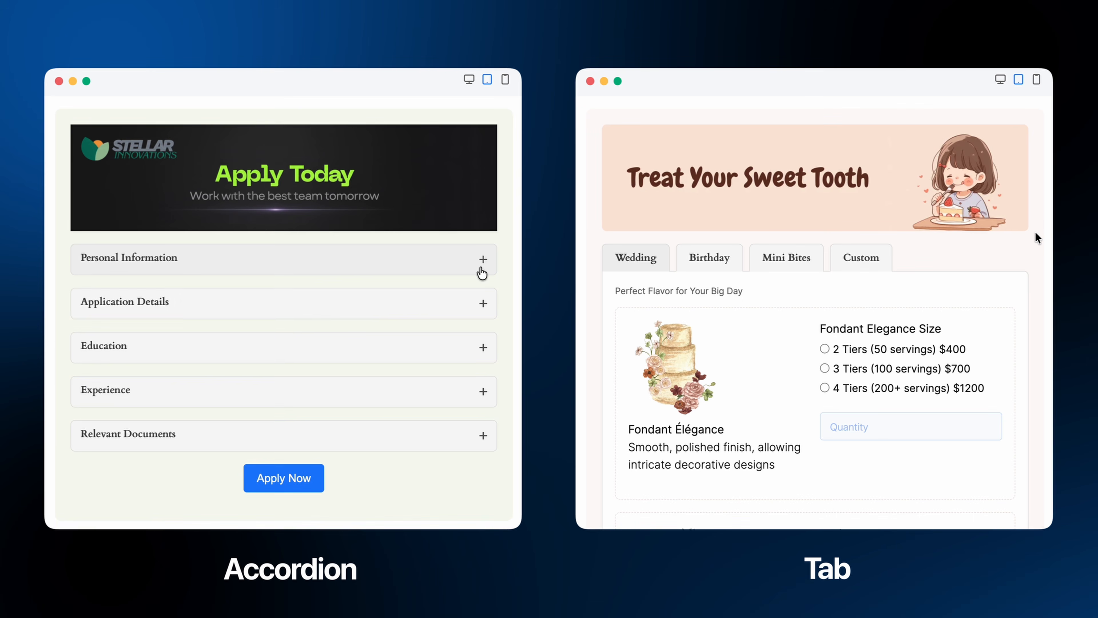
{"action": "left_click", "coordinate": [466, 308]}
{"action": "left_click", "coordinate": [466, 308]}
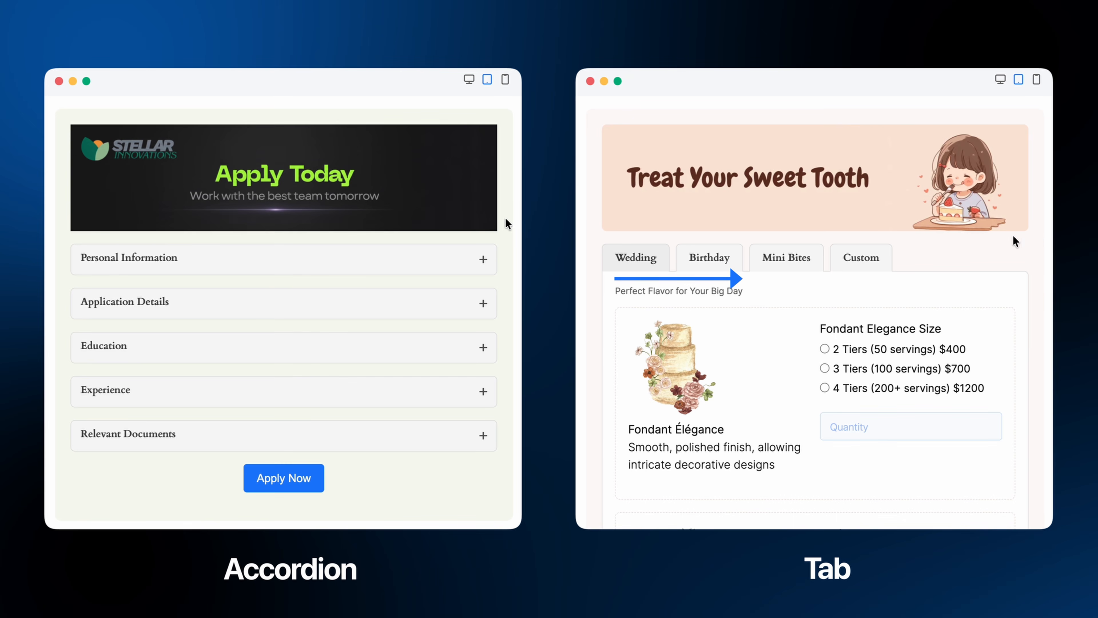
Browse the Birthday, Mini Bites and Custom tabs in the cake order form preview.
{"action": "left_click", "coordinate": [712, 262]}
{"action": "left_click", "coordinate": [787, 260]}
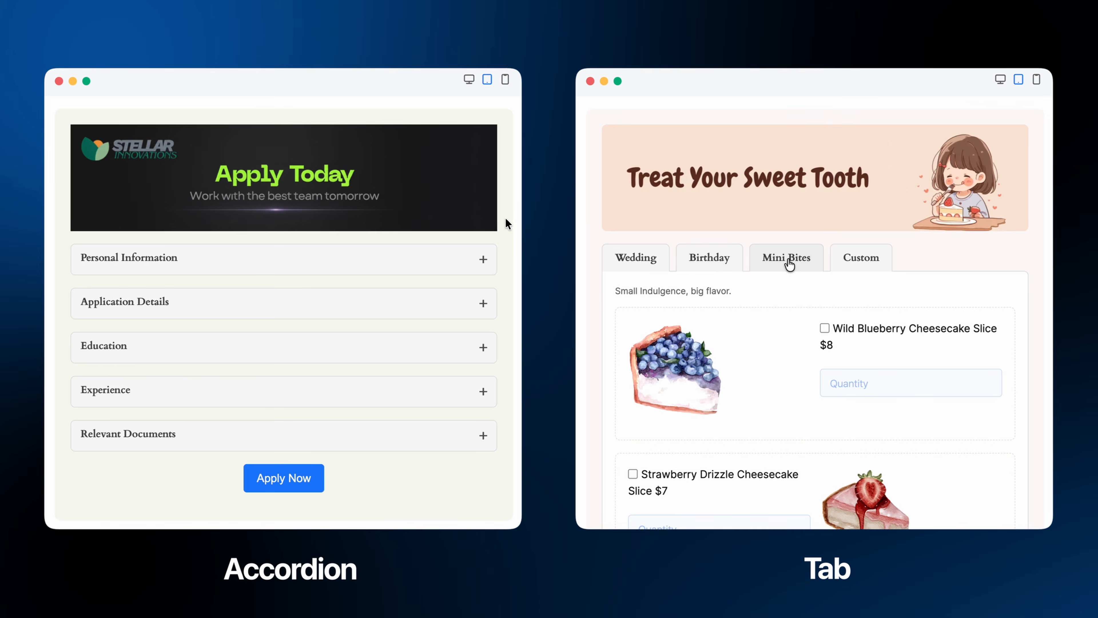
{"action": "left_click", "coordinate": [866, 258]}
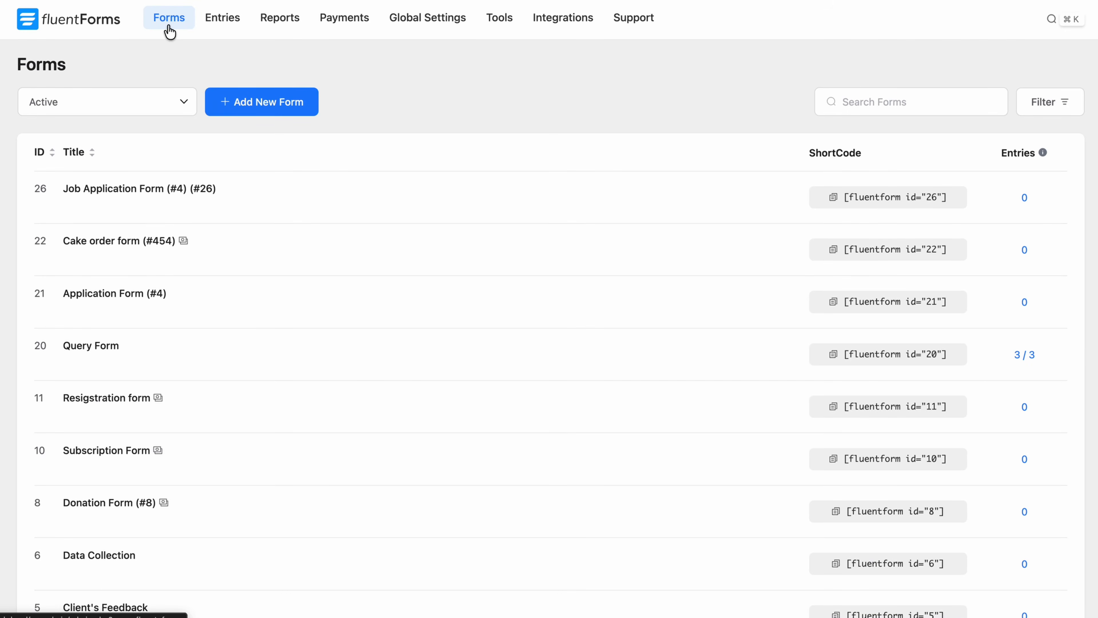
Open Job Application Form (#4) (#26) for editing and search the insertable fields below the banner for "Accor".
{"action": "mouse_move", "coordinate": [85, 204]}
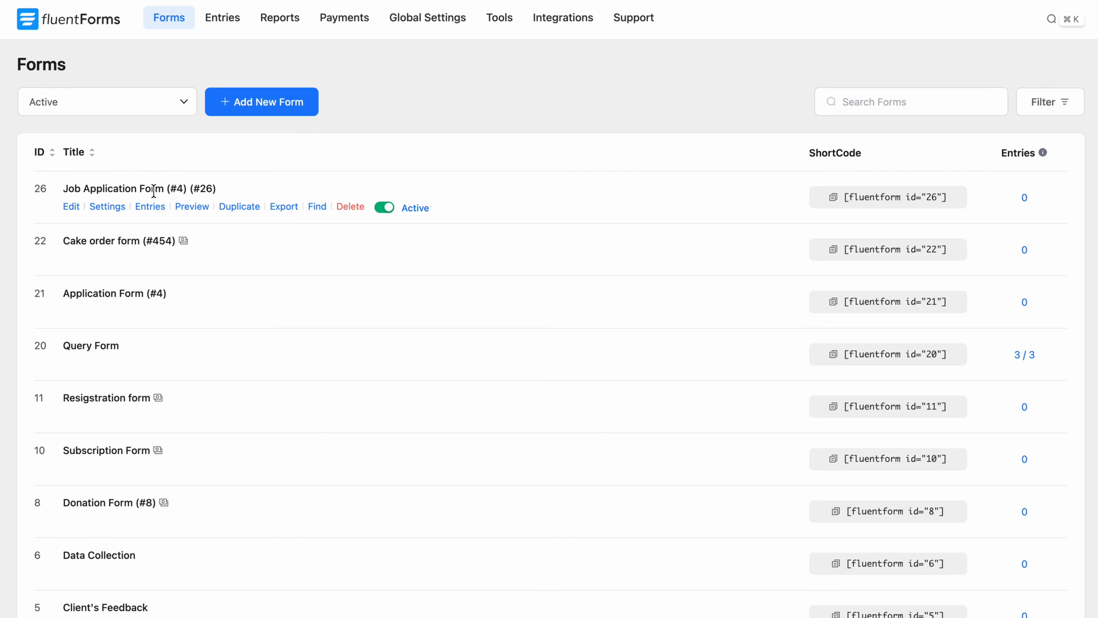
{"action": "left_click", "coordinate": [72, 208]}
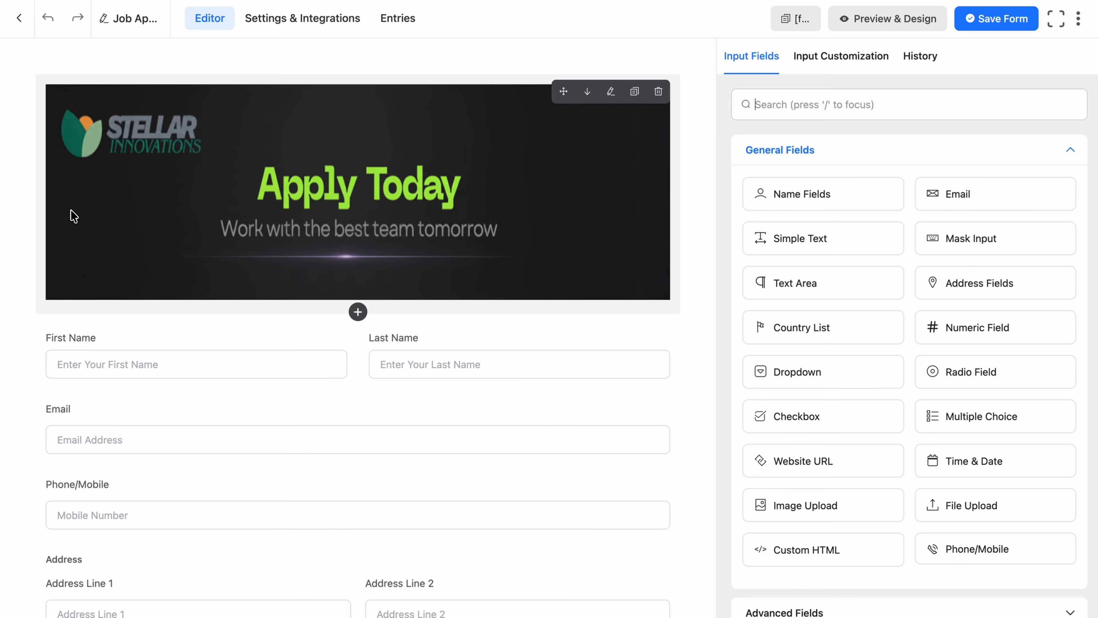
{"action": "left_click", "coordinate": [358, 311]}
{"action": "type", "text": "Accor"}
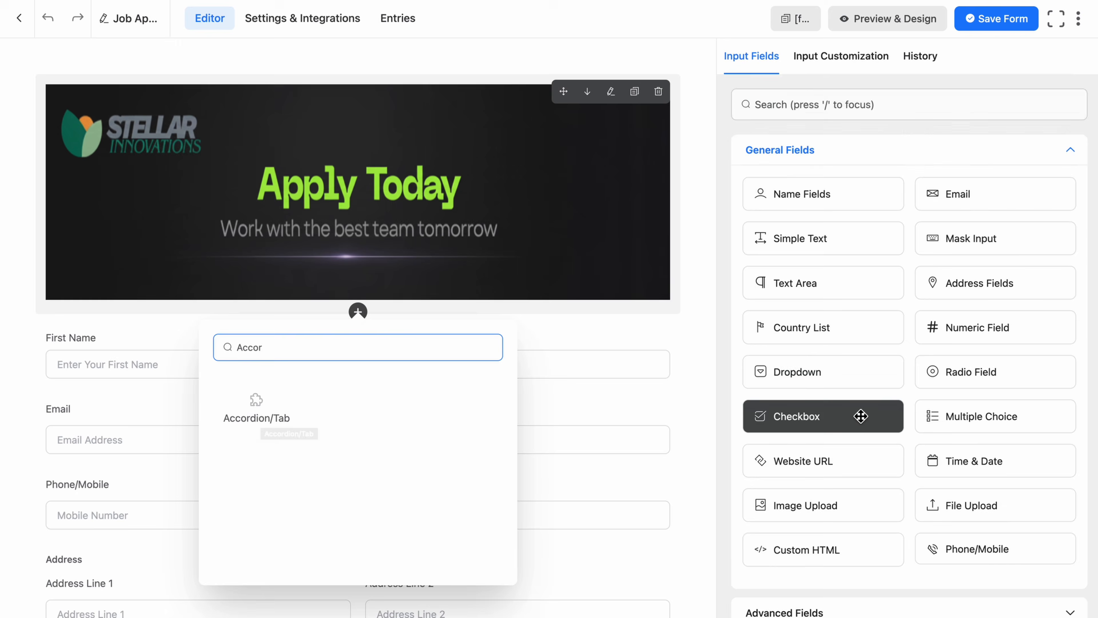
Insert an Accordion/Tab container between the Apply Today banner and the name fields.
{"action": "scroll", "coordinate": [863, 417], "scroll_direction": "down", "scroll_amount": 1}
{"action": "left_click", "coordinate": [820, 610]}
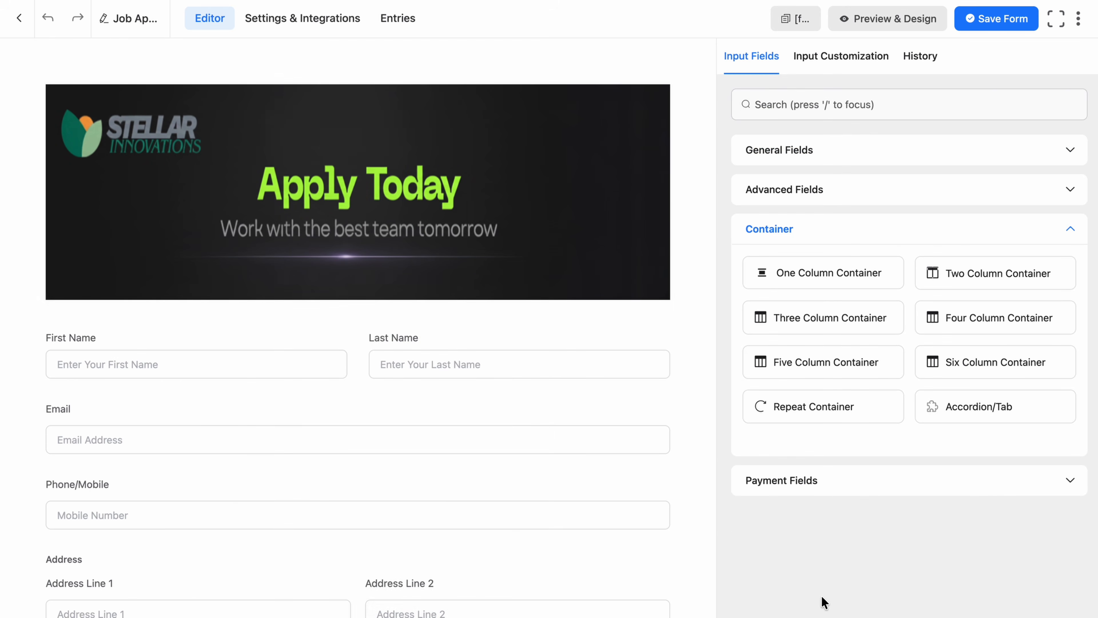
{"action": "left_click_drag", "start_coordinate": [986, 415], "coordinate": [370, 344]}
{"action": "left_click", "coordinate": [370, 344]}
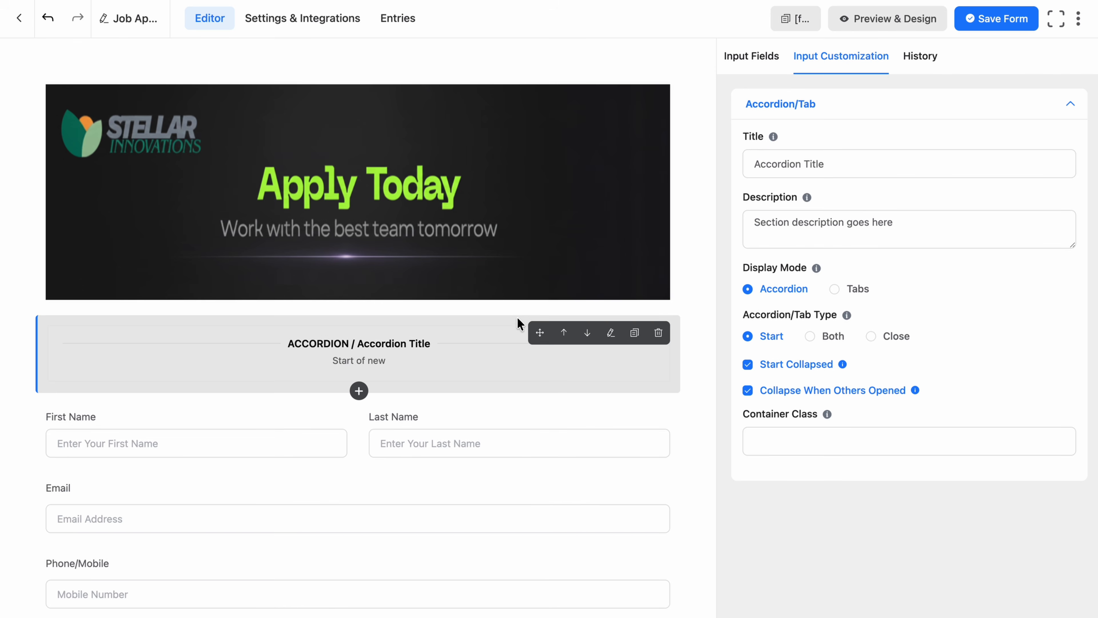
Title the new accordion section "Personal Information" and clear its description.
{"action": "scroll", "coordinate": [644, 373], "scroll_direction": "down", "scroll_amount": 10}
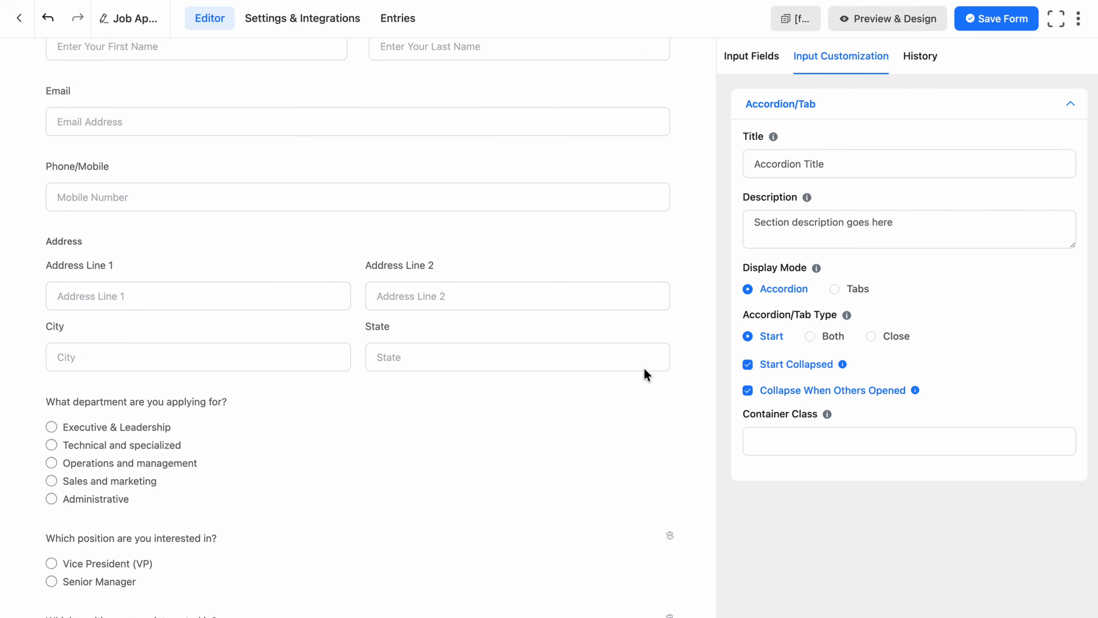
{"action": "scroll", "coordinate": [644, 373], "scroll_direction": "up", "scroll_amount": 10}
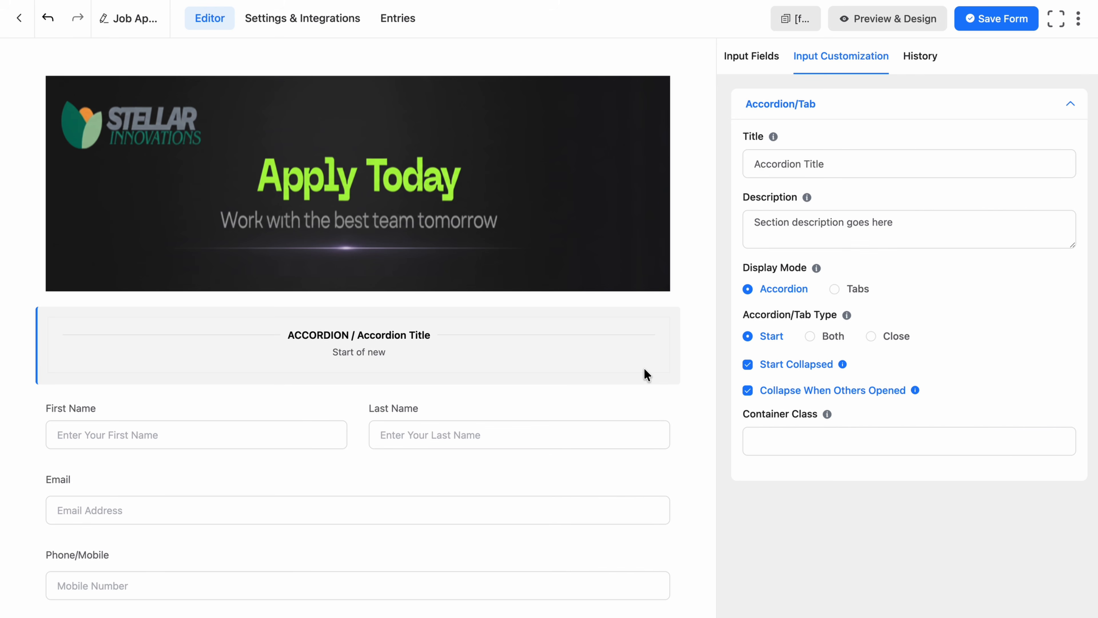
{"action": "triple_click", "coordinate": [859, 167]}
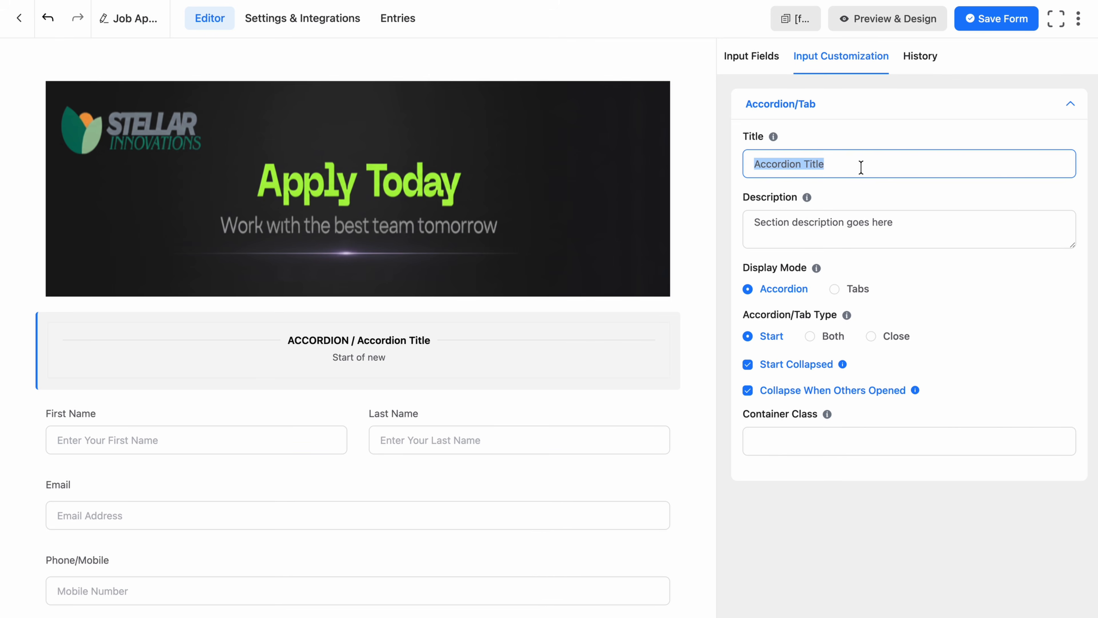
{"action": "triple_click", "coordinate": [870, 172]}
{"action": "type", "text": "Perso"}
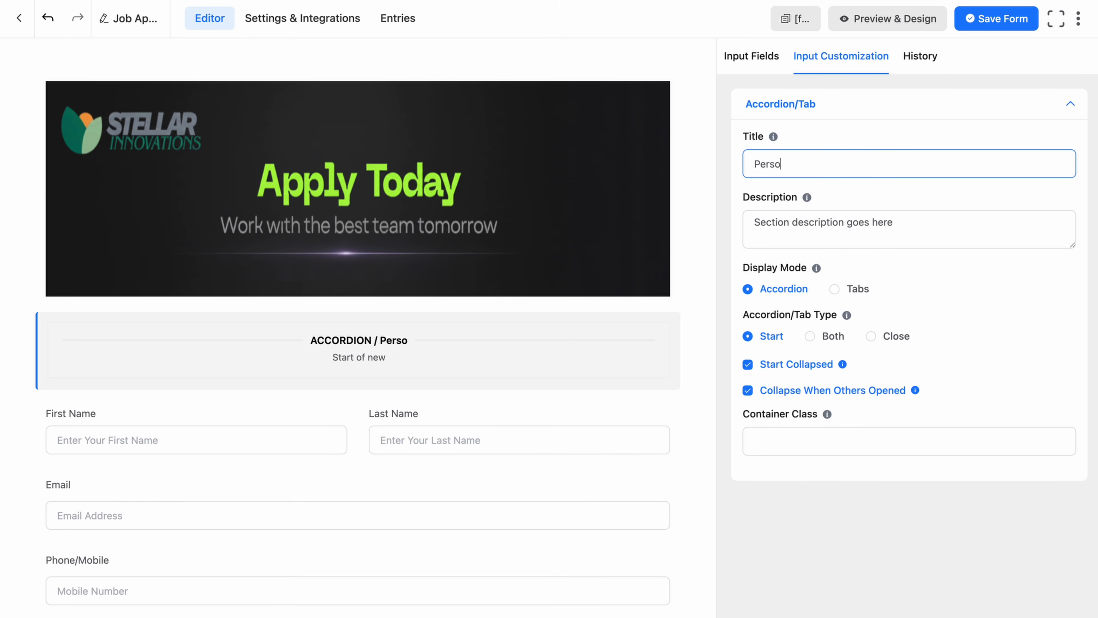
{"action": "type", "text": "nal Info"}
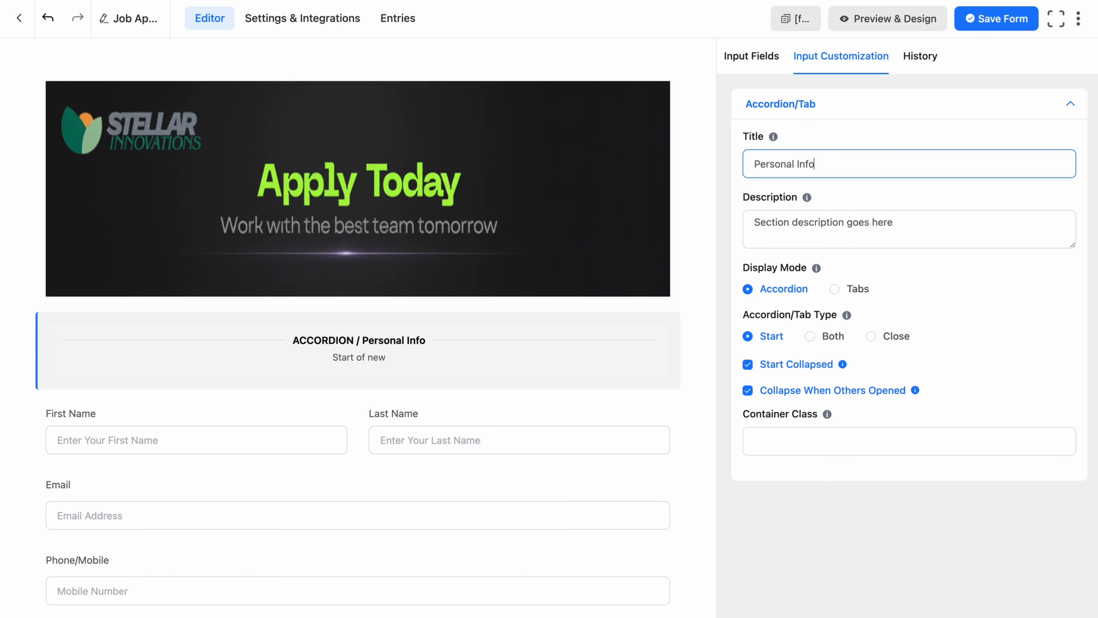
{"action": "type", "text": "rmation"}
{"action": "triple_click", "coordinate": [779, 222]}
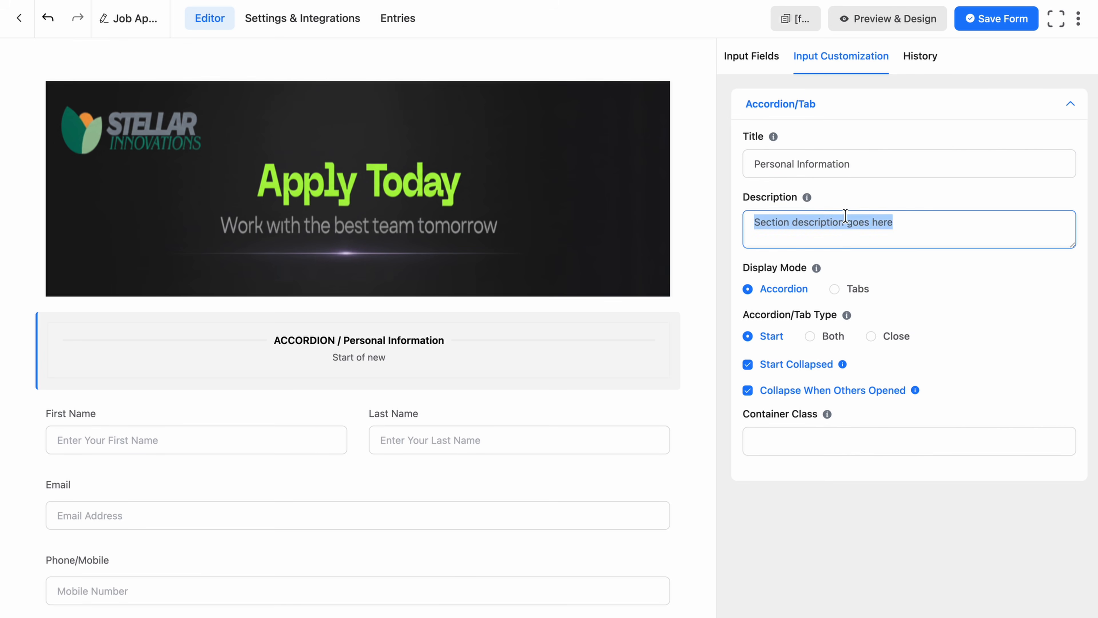
{"action": "key", "text": "BackSpace"}
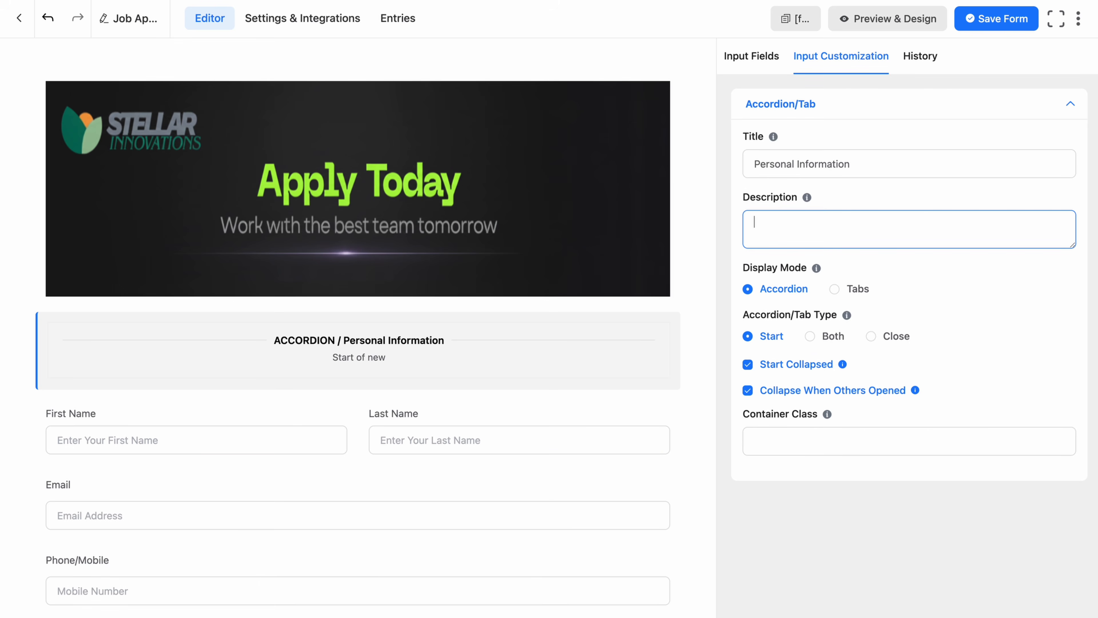
{"action": "left_click", "coordinate": [869, 266]}
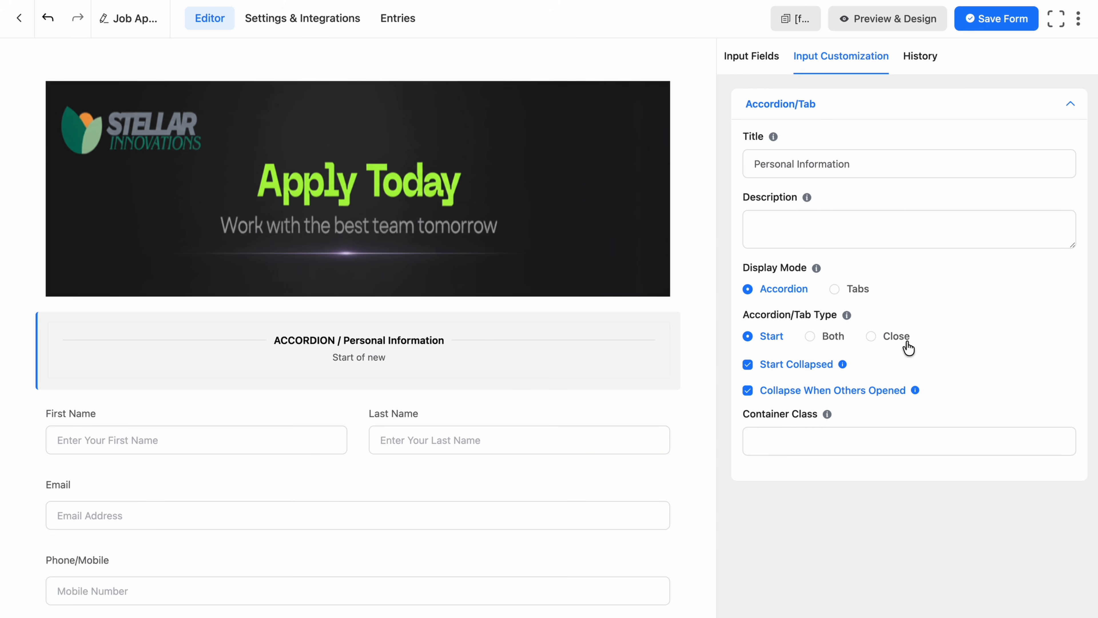
Switch Start Collapsed and Collapse When Others Opened off and back on for the Personal Information section.
{"action": "left_click", "coordinate": [748, 371]}
{"action": "left_click", "coordinate": [749, 367]}
{"action": "left_click", "coordinate": [749, 390]}
{"action": "left_click", "coordinate": [748, 391]}
Insert another Accordion/Tab container between the Address fields and the department question.
{"action": "scroll", "coordinate": [691, 411], "scroll_direction": "down", "scroll_amount": 10}
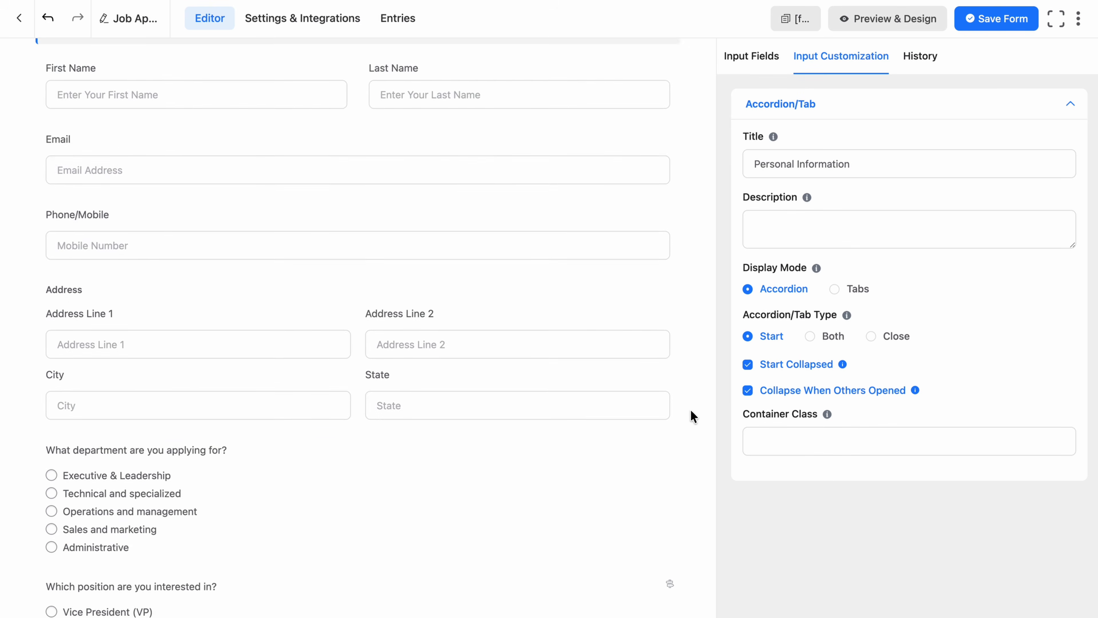
{"action": "scroll", "coordinate": [690, 416], "scroll_direction": "down", "scroll_amount": 3}
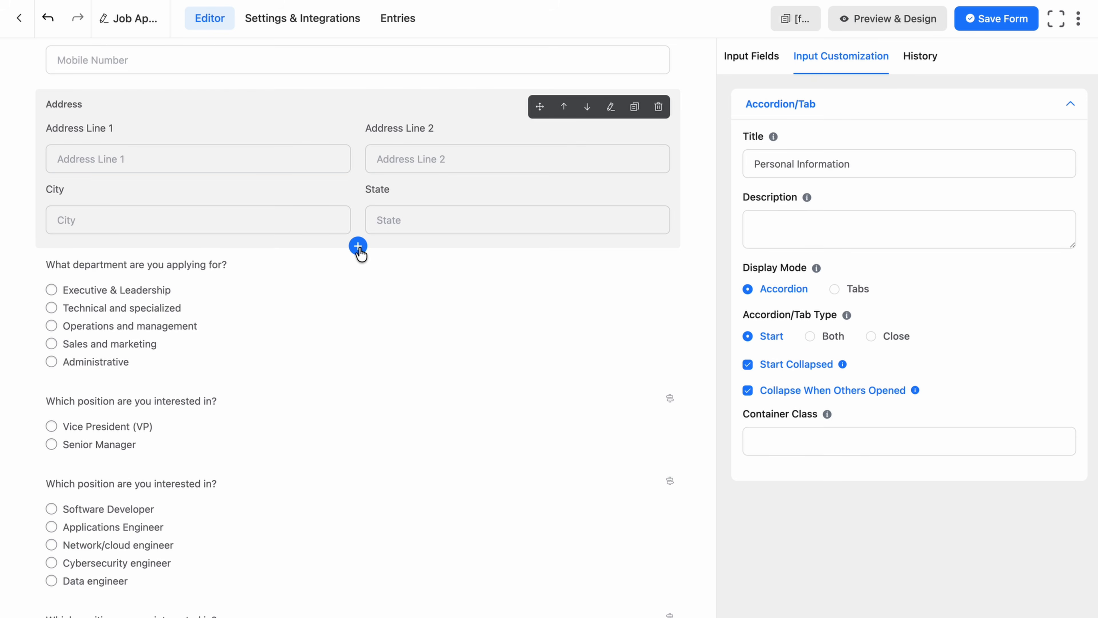
{"action": "left_click", "coordinate": [358, 246]}
{"action": "type", "text": "acco"}
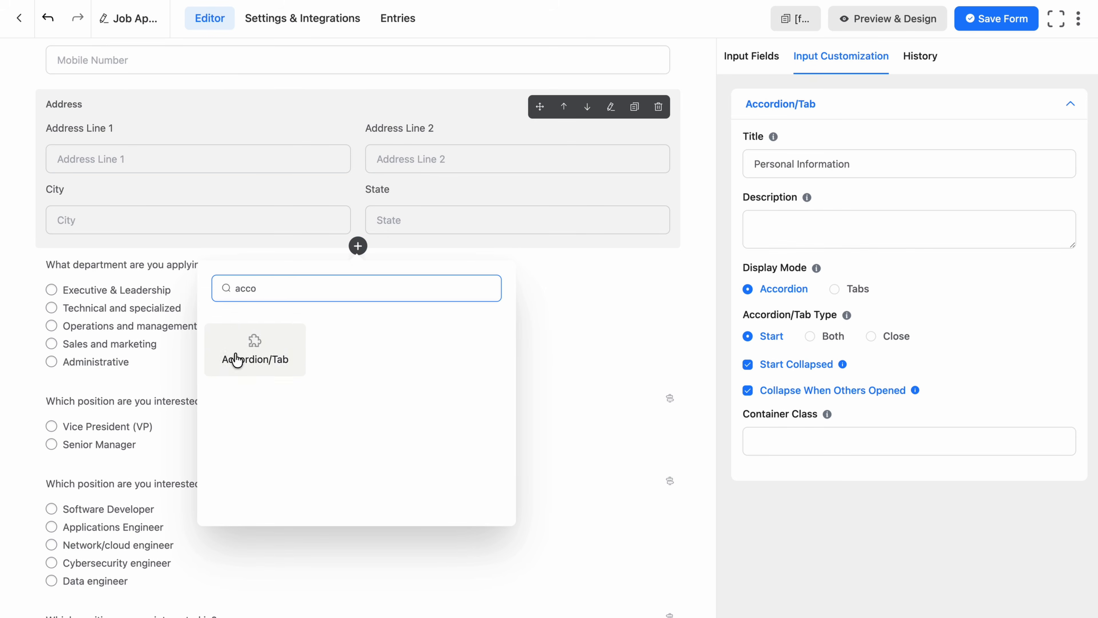
{"action": "left_click", "coordinate": [242, 357]}
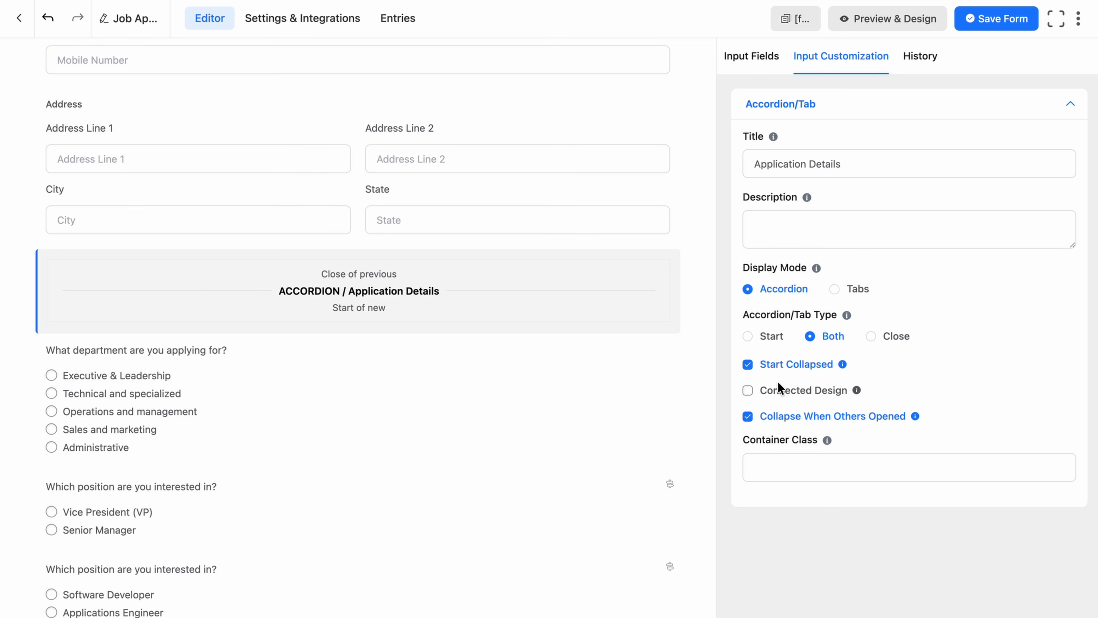
Switch Connected Design on and back off for the Application Details accordion section.
{"action": "left_click", "coordinate": [752, 392]}
{"action": "left_click", "coordinate": [752, 394]}
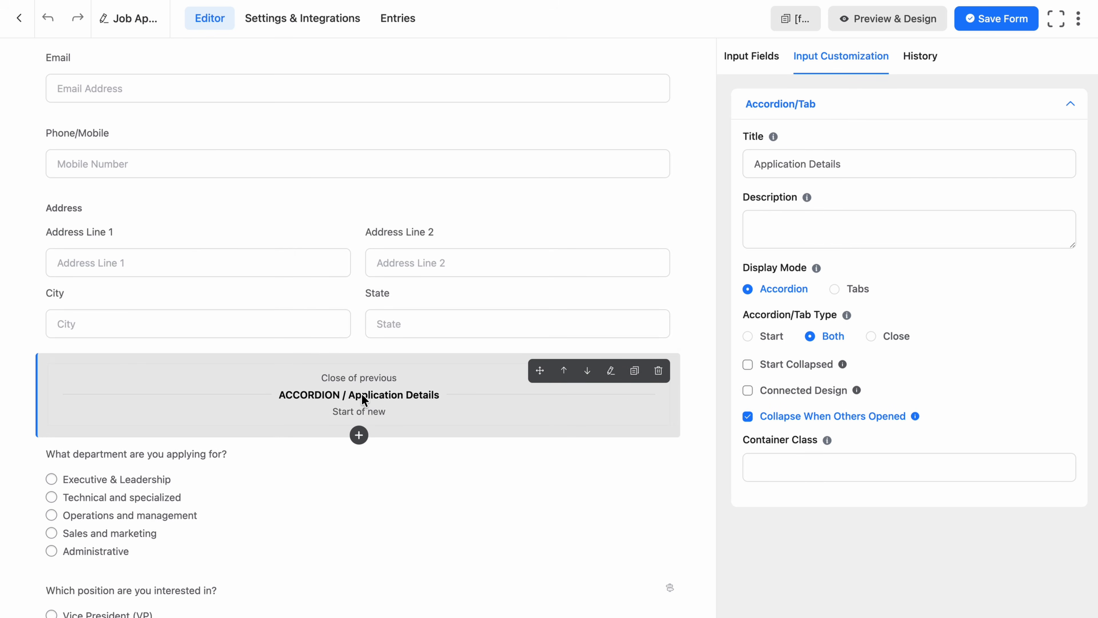
Save the job application form and open its preview.
{"action": "scroll", "coordinate": [361, 393], "scroll_direction": "down", "scroll_amount": 10}
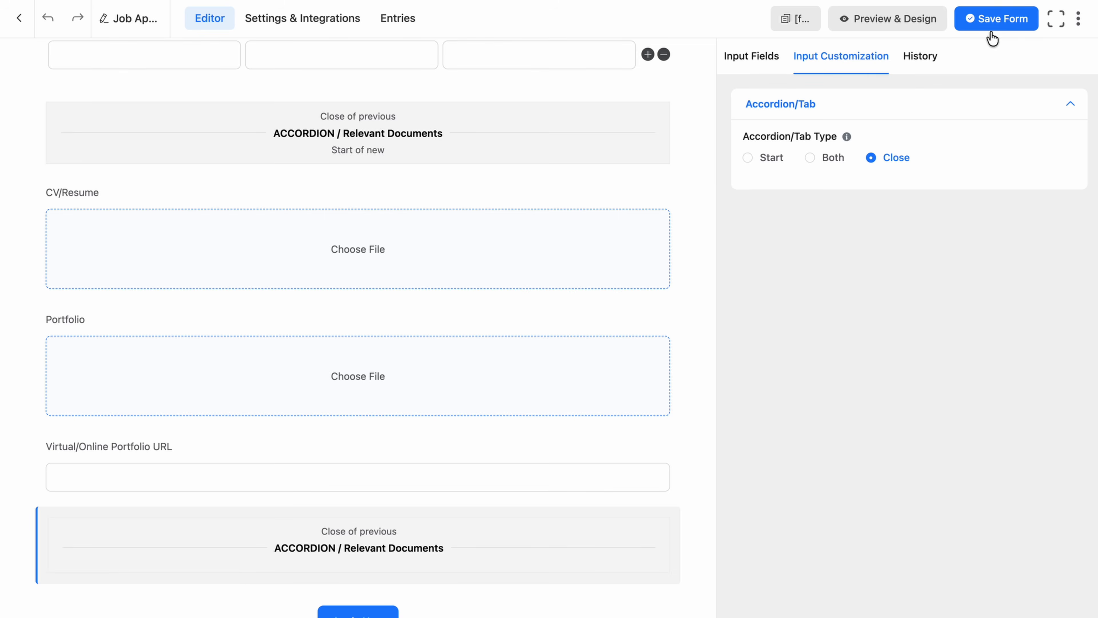
{"action": "left_click", "coordinate": [992, 38]}
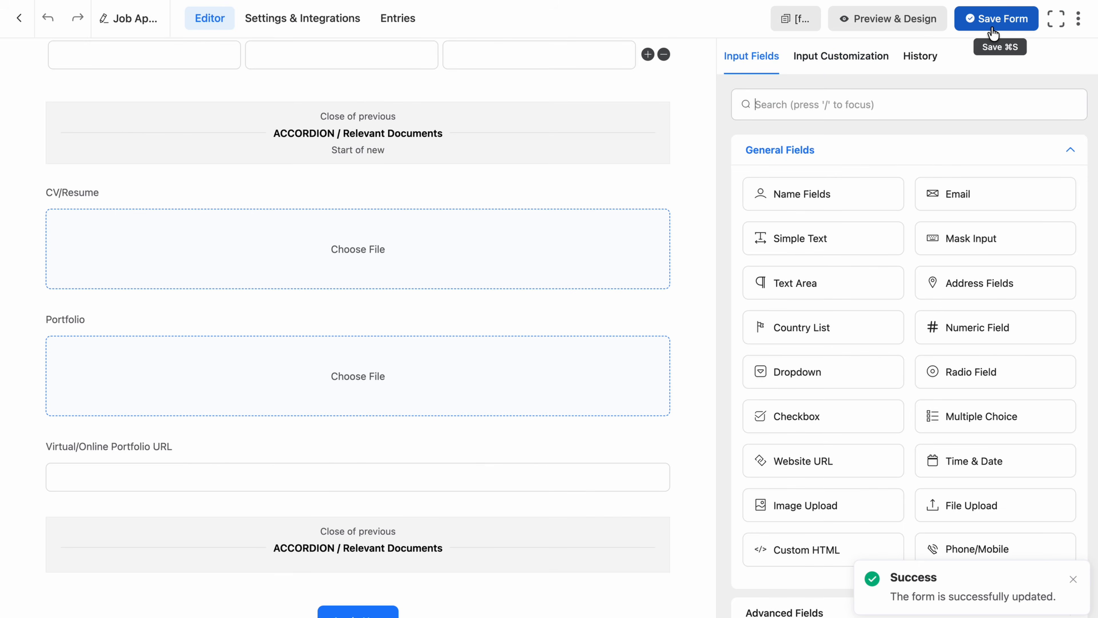
{"action": "left_click", "coordinate": [912, 29]}
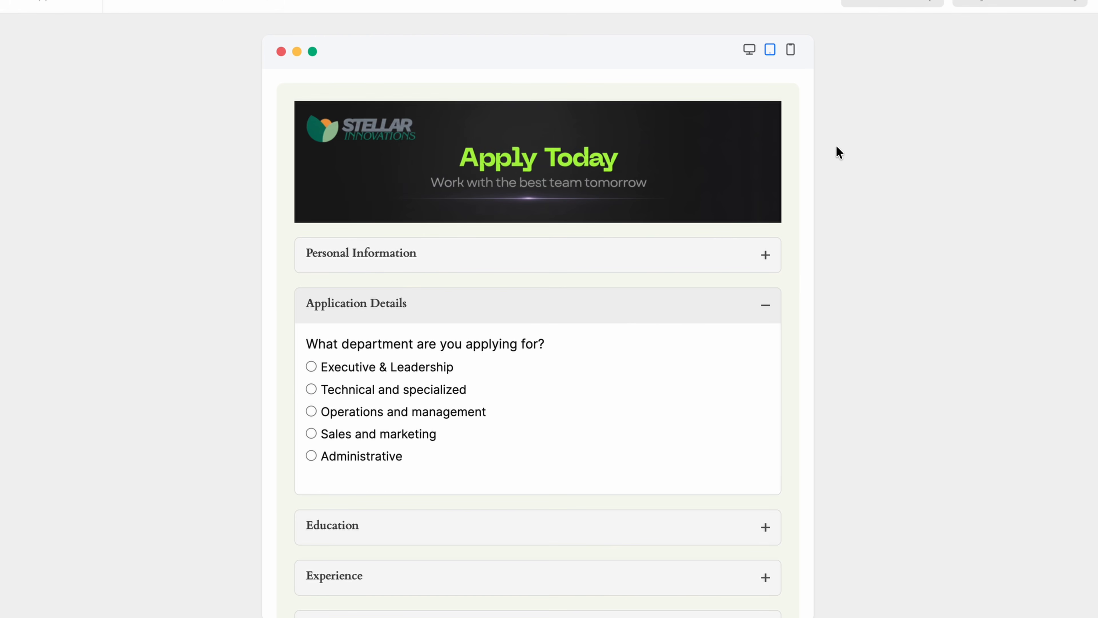
Test the accordion preview by collapsing Application Details and toggling the Education section.
{"action": "left_click", "coordinate": [773, 308]}
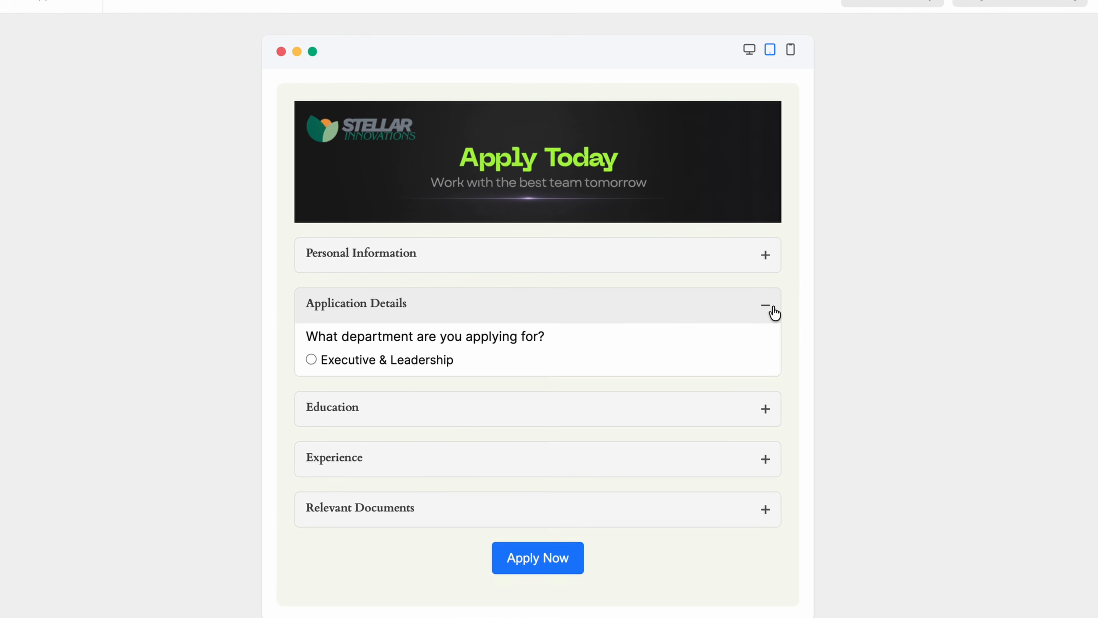
{"action": "left_click", "coordinate": [763, 411]}
{"action": "left_click", "coordinate": [764, 413]}
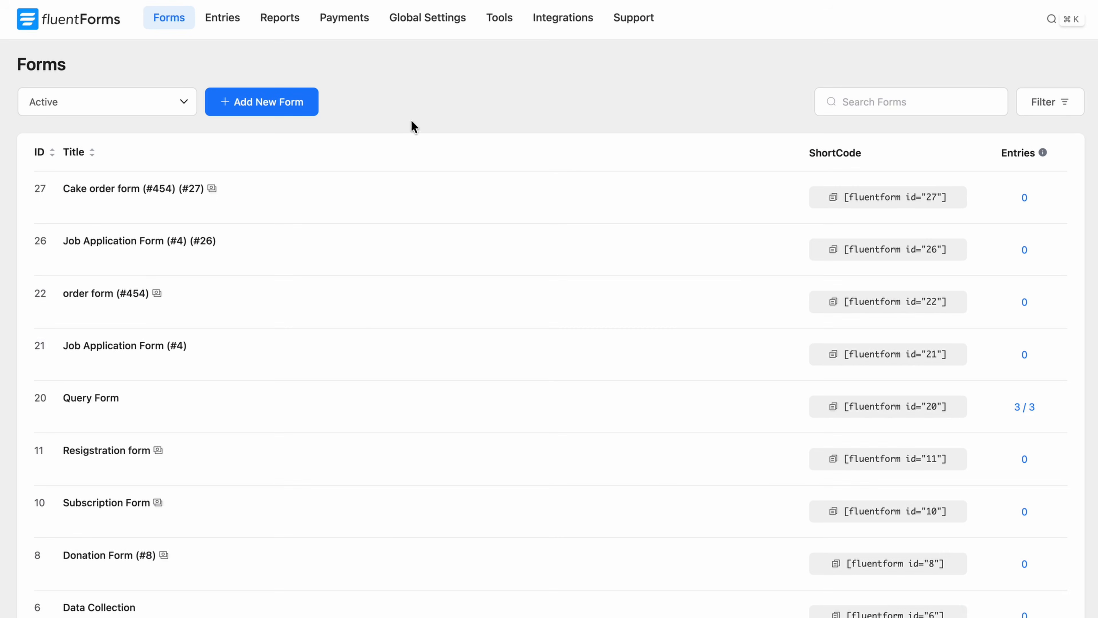
Open Cake order form (#454) (#27) for editing and review its cake, muffin, filling and frosting fields.
{"action": "mouse_move", "coordinate": [74, 216]}
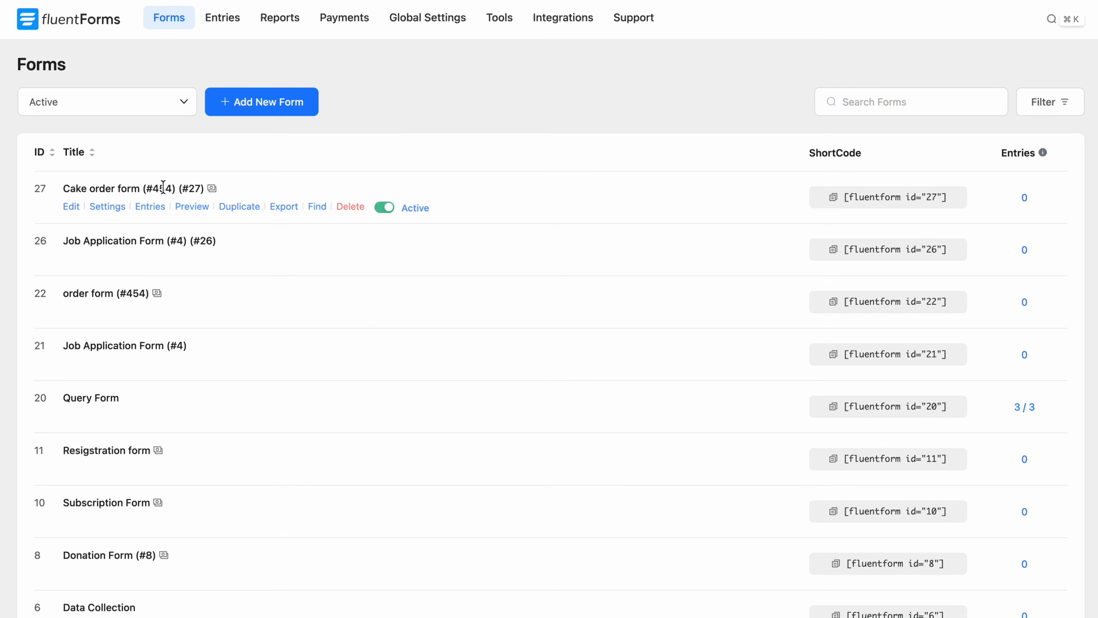
{"action": "left_click", "coordinate": [73, 214]}
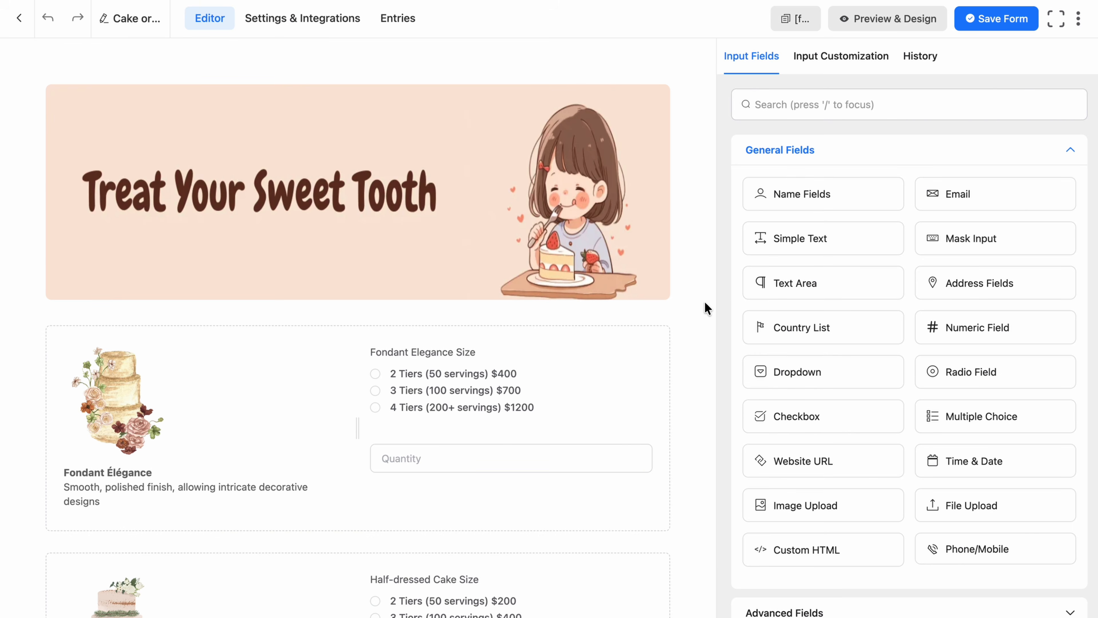
{"action": "scroll", "coordinate": [707, 308], "scroll_direction": "down", "scroll_amount": 20}
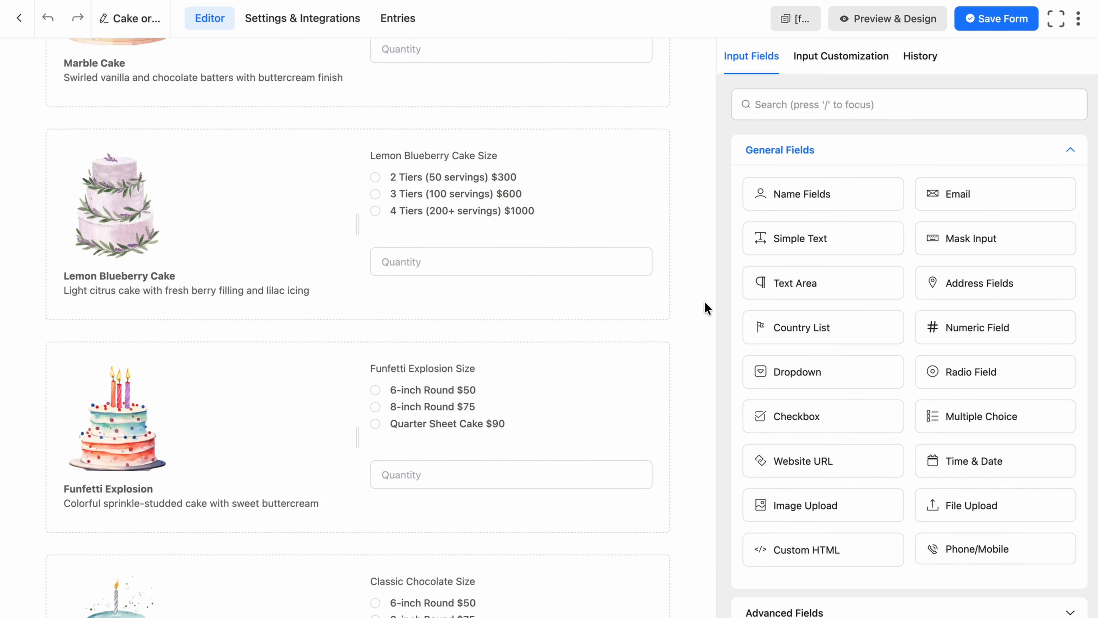
{"action": "scroll", "coordinate": [706, 308], "scroll_direction": "down", "scroll_amount": 20}
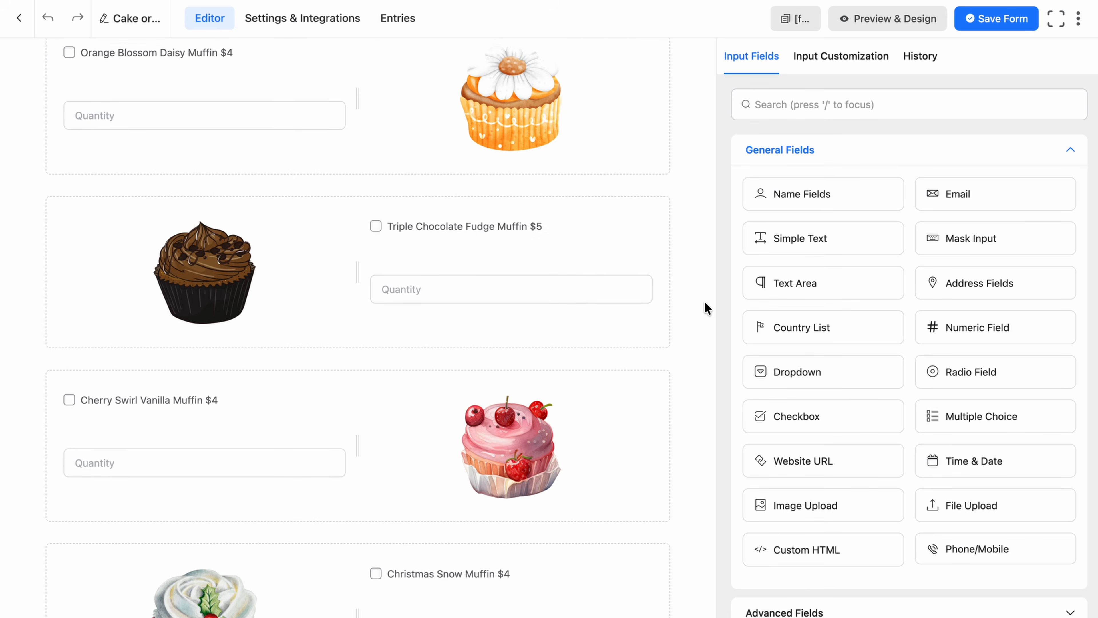
{"action": "scroll", "coordinate": [706, 307], "scroll_direction": "down", "scroll_amount": 5}
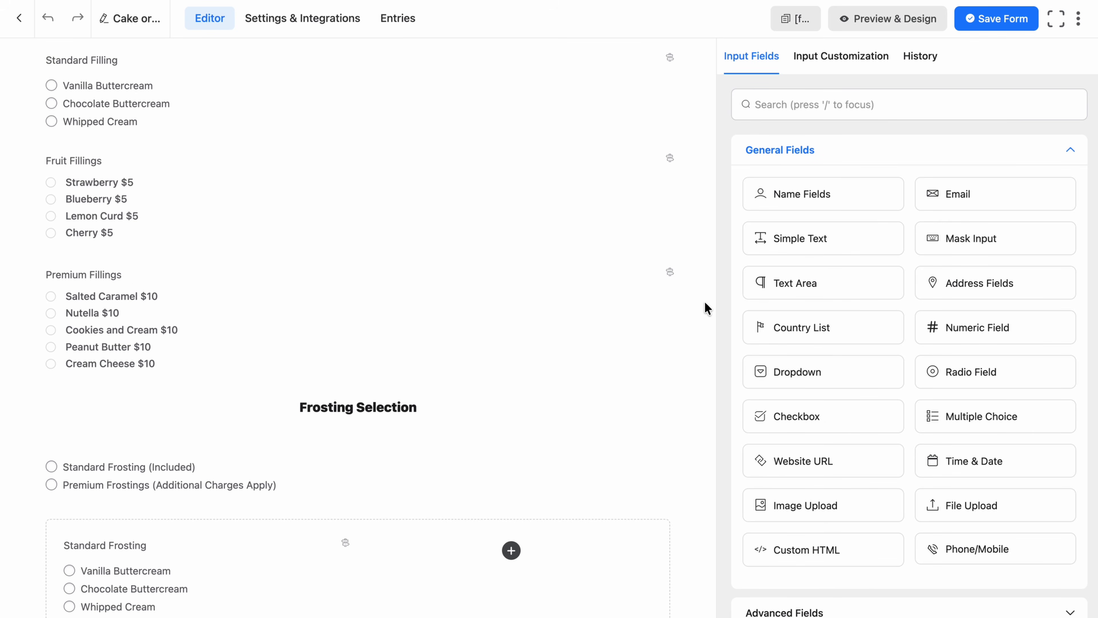
{"action": "scroll", "coordinate": [706, 308], "scroll_direction": "up", "scroll_amount": 20}
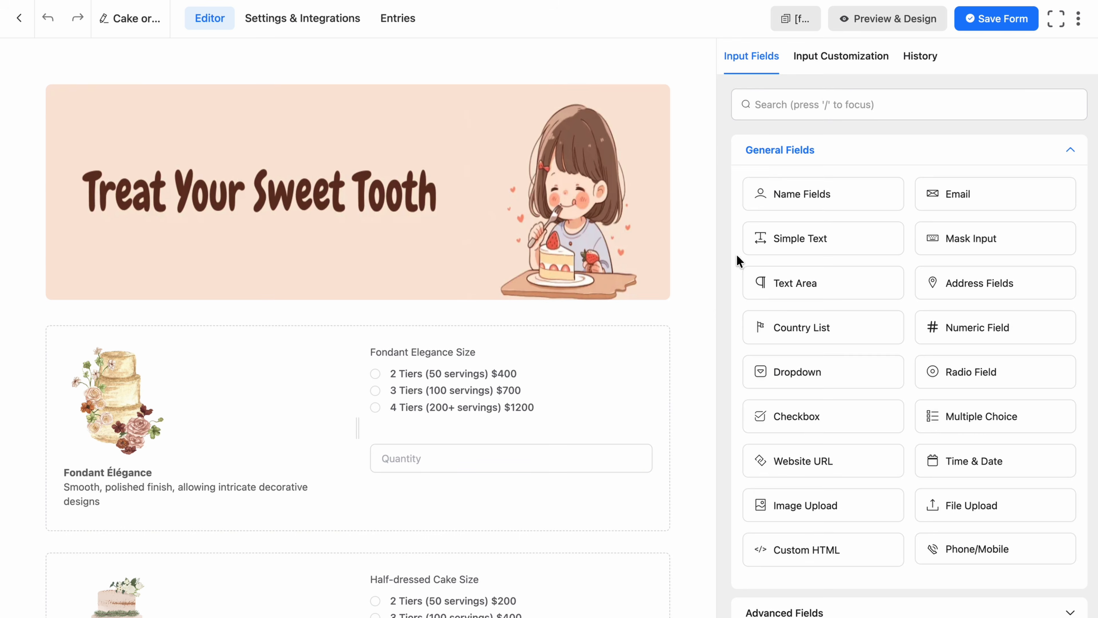
Find the Accordion/Tab field by searching for "acc" and insert it between the banner and the Fondant Elegance block.
{"action": "left_click", "coordinate": [816, 105]}
{"action": "type", "text": "acc"}
{"action": "left_click_drag", "start_coordinate": [808, 146], "coordinate": [345, 335]}
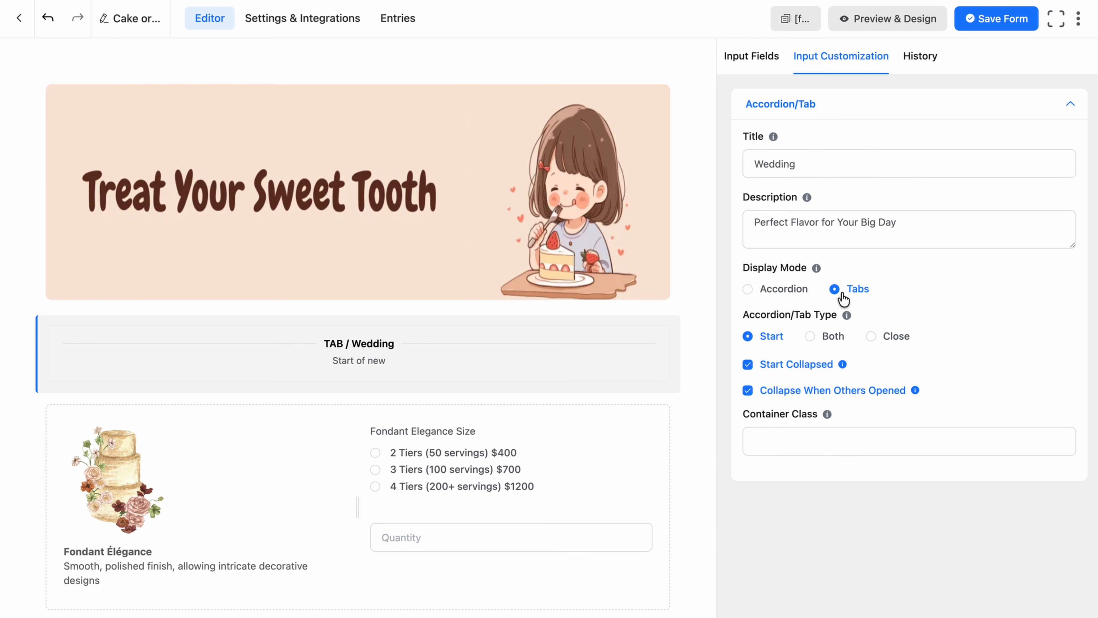
{"action": "scroll", "coordinate": [693, 341], "scroll_direction": "down", "scroll_amount": 20}
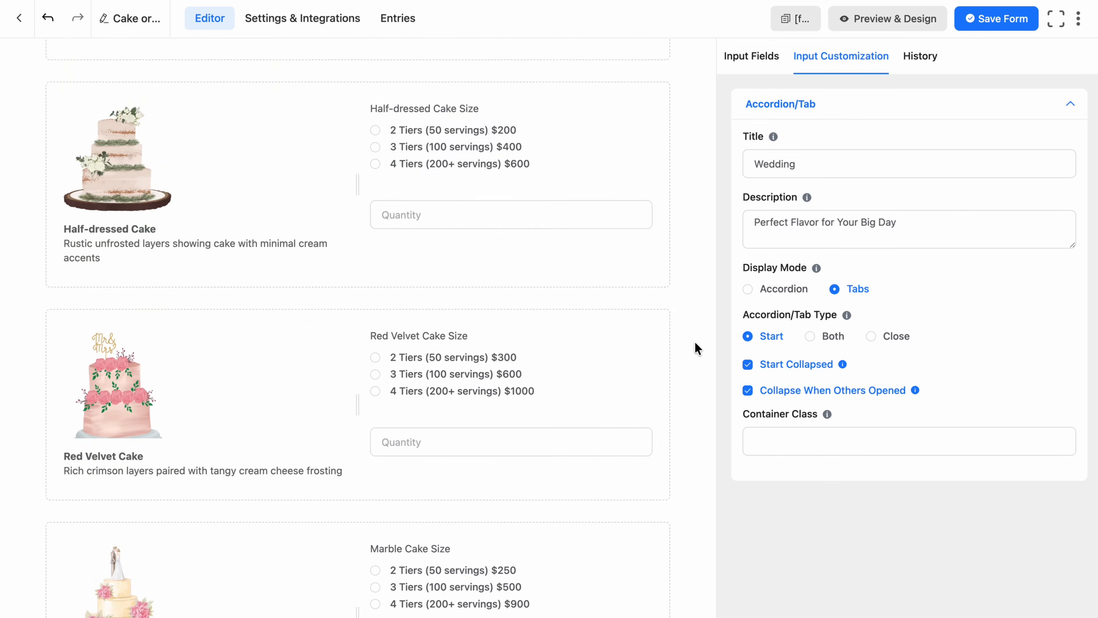
Insert an Accordion/Tab field between the Lemon Blueberry Cake and Funfetti Explosion blocks, finding it by searching for "acc".
{"action": "left_click", "coordinate": [358, 201]}
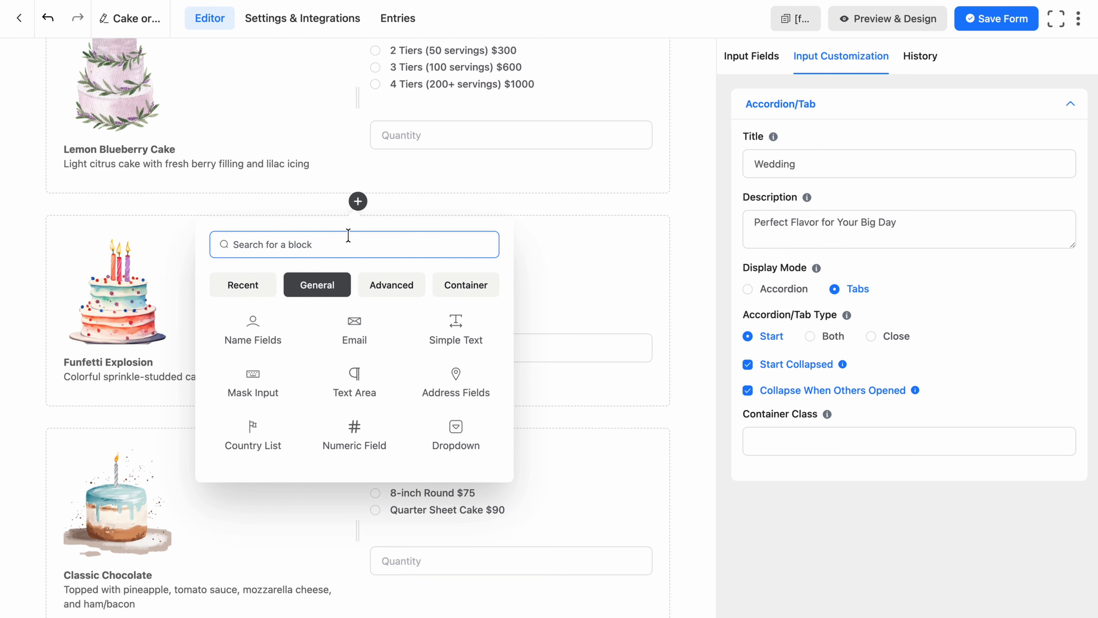
{"action": "type", "text": "acc"}
{"action": "left_click", "coordinate": [251, 303]}
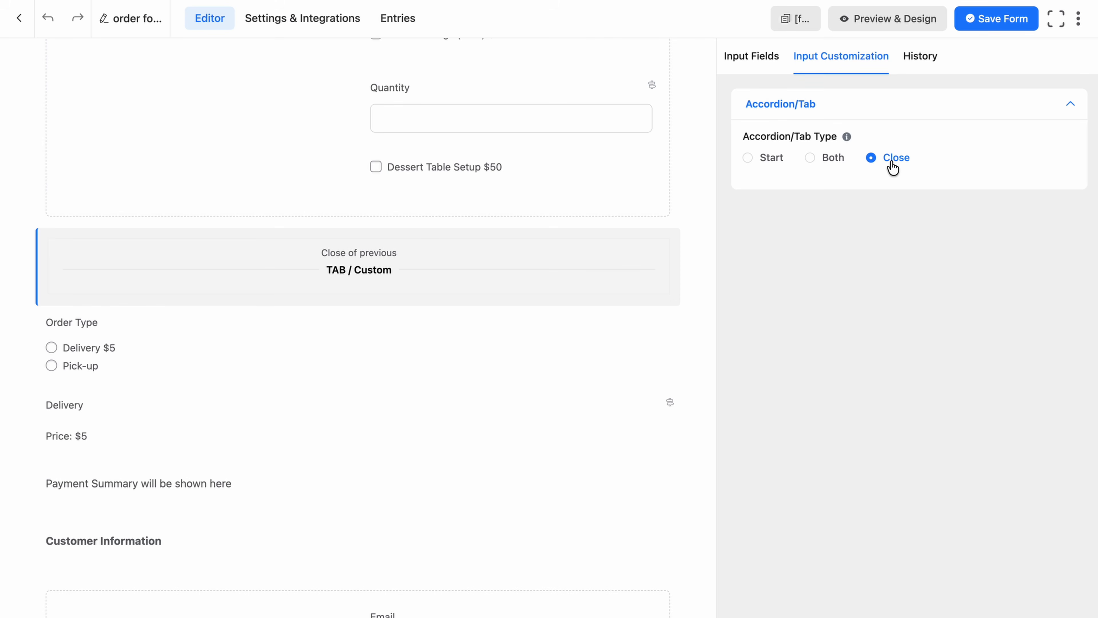
Save the cake order form and open its preview.
{"action": "left_click", "coordinate": [1003, 29]}
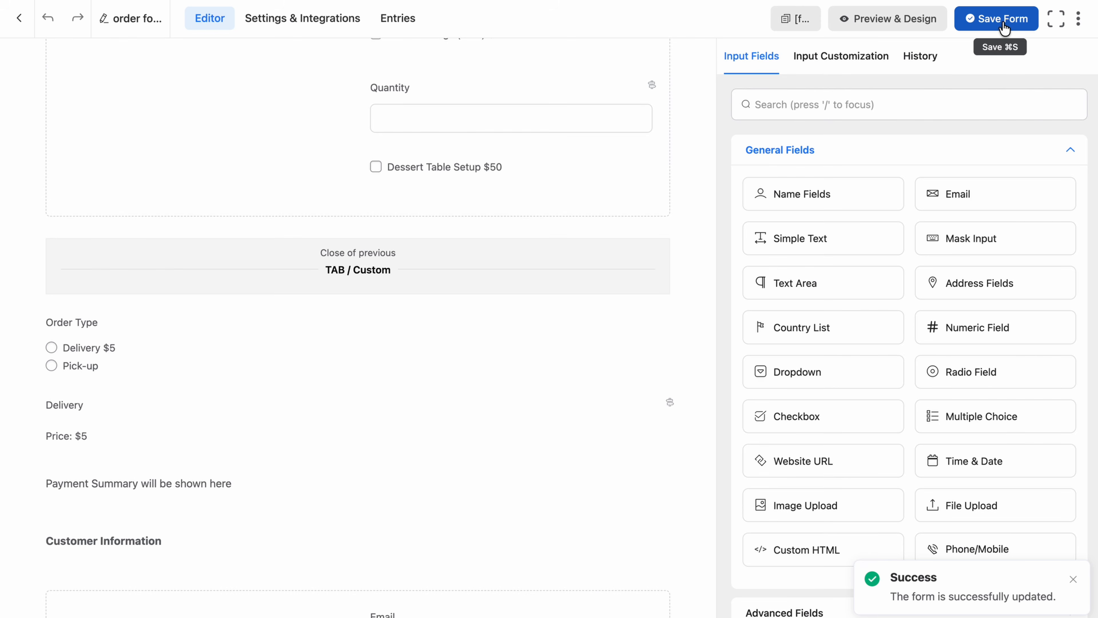
{"action": "left_click", "coordinate": [938, 19]}
Test the tab preview by opening the Wedding, Birthday, Mini Bites and Custom tabs in turn.
{"action": "left_click", "coordinate": [339, 263]}
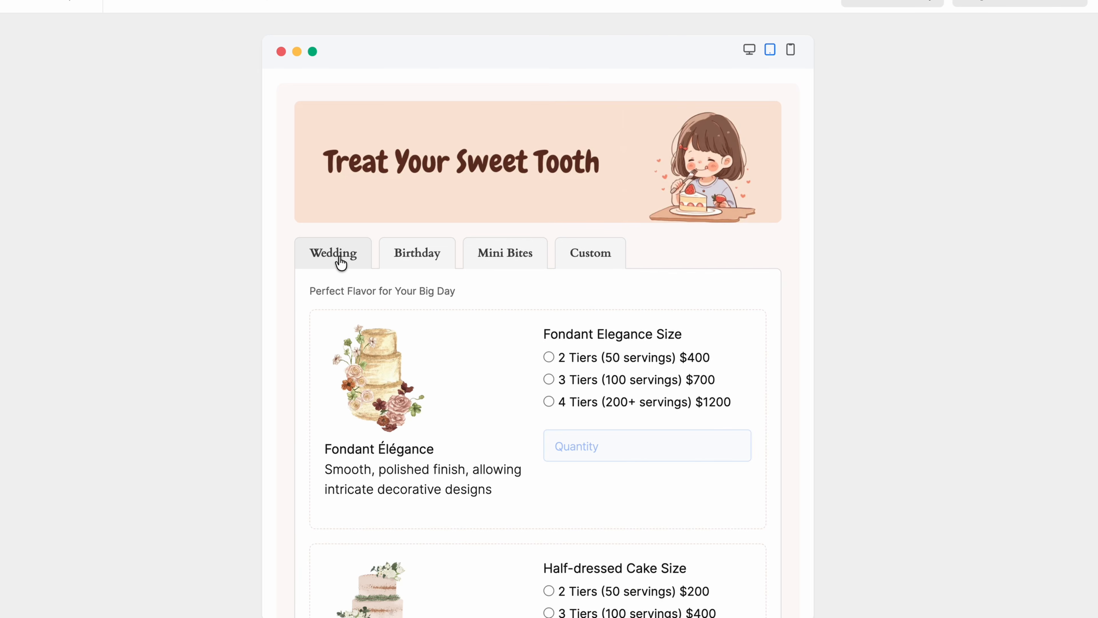
{"action": "left_click", "coordinate": [414, 252]}
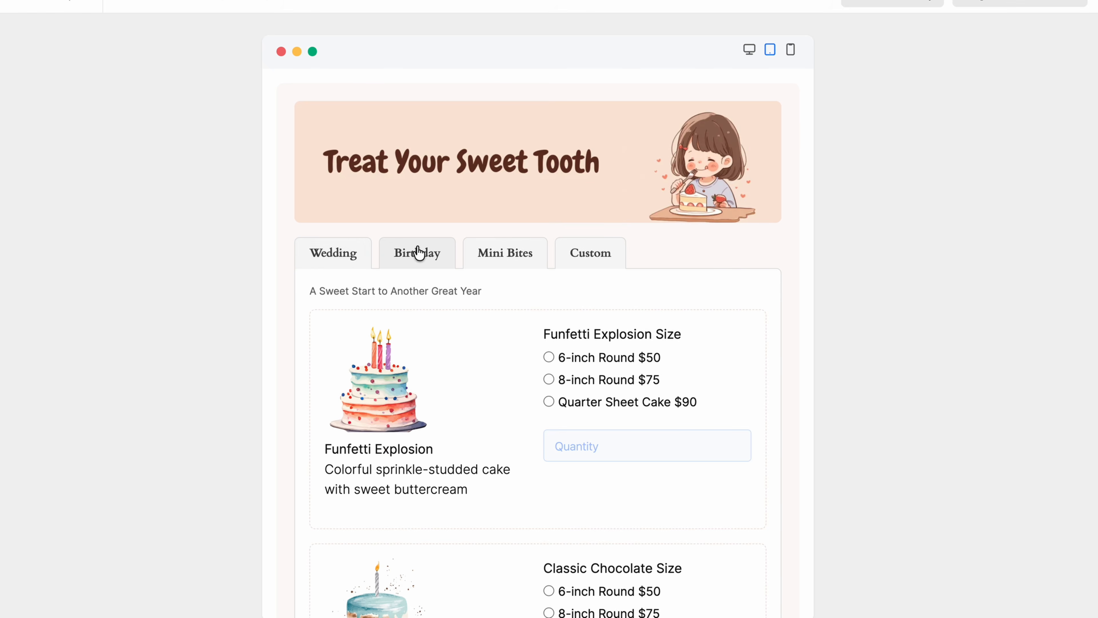
{"action": "left_click", "coordinate": [498, 261]}
{"action": "scroll", "coordinate": [525, 299], "scroll_direction": "down", "scroll_amount": 2}
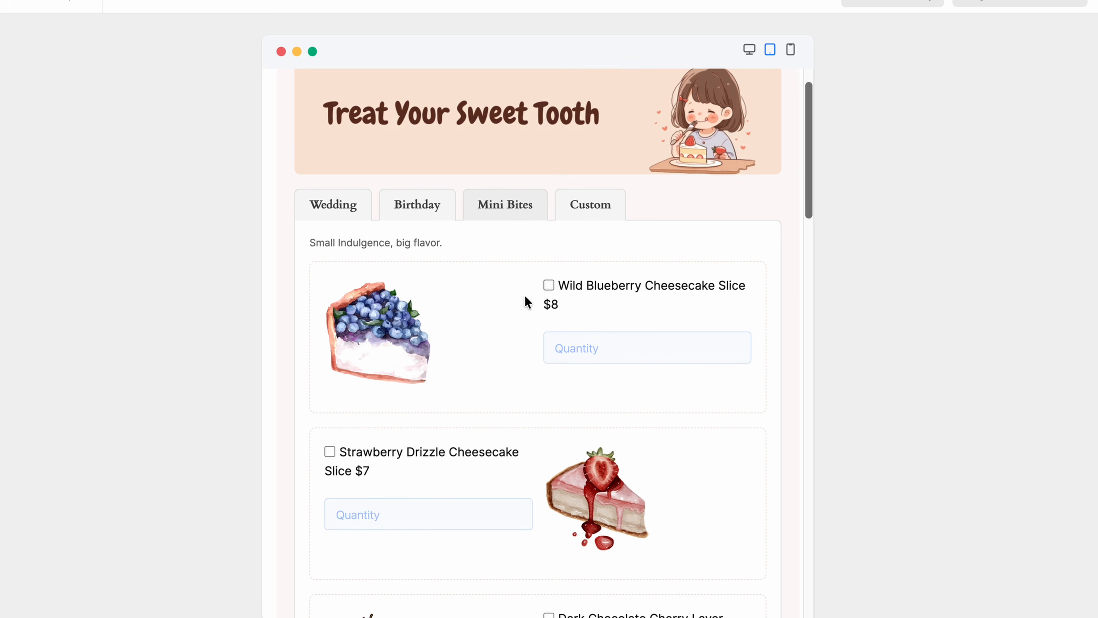
{"action": "left_click", "coordinate": [581, 212]}
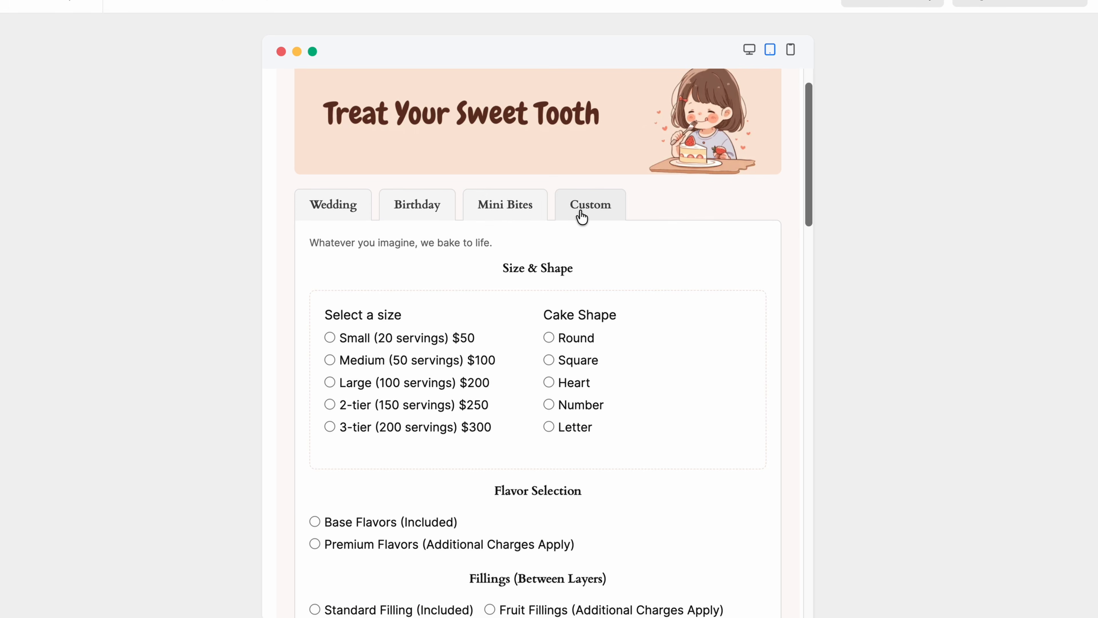
Review the Custom tab's flavor, filling and frosting options and the order type and customer information fields below the tabs.
{"action": "scroll", "coordinate": [586, 289], "scroll_direction": "down", "scroll_amount": 15}
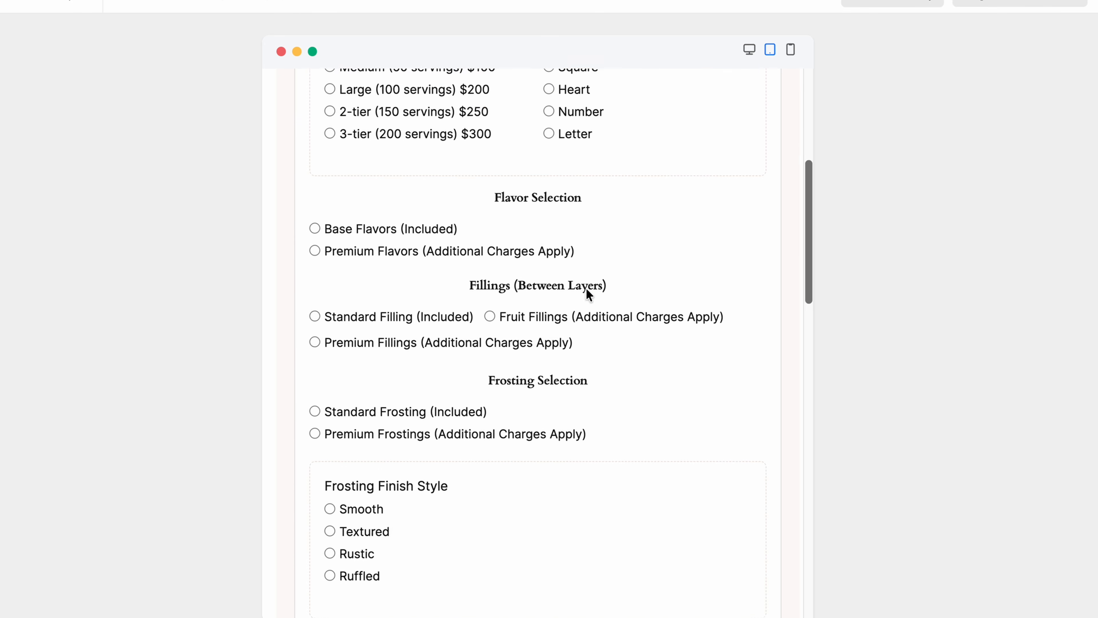
{"action": "scroll", "coordinate": [587, 290], "scroll_direction": "down", "scroll_amount": 15}
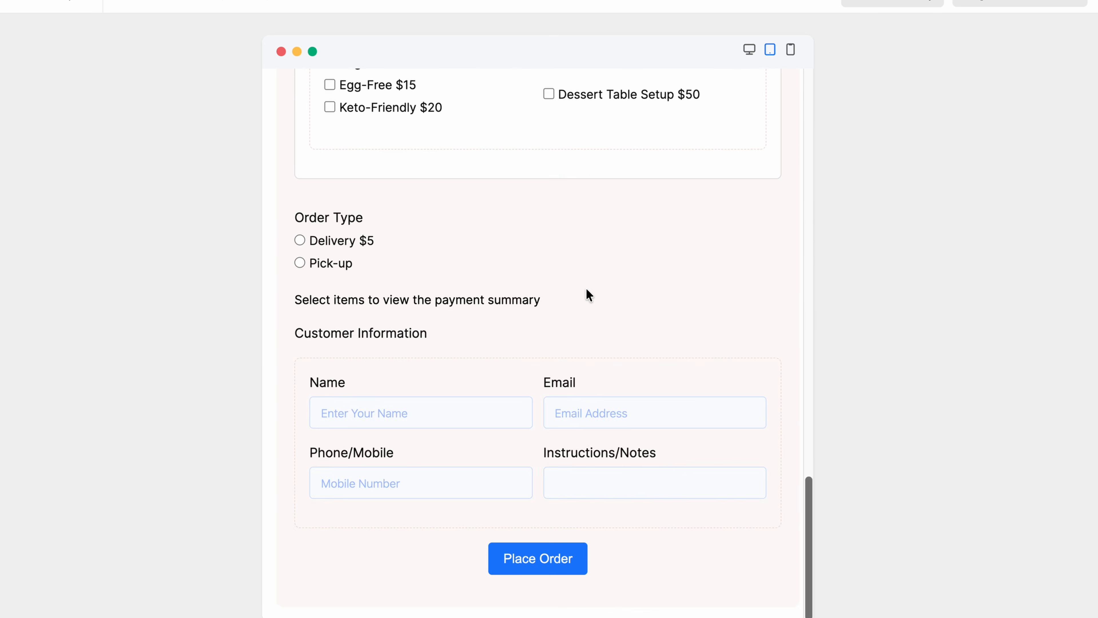
{"action": "scroll", "coordinate": [586, 289], "scroll_direction": "up", "scroll_amount": 20}
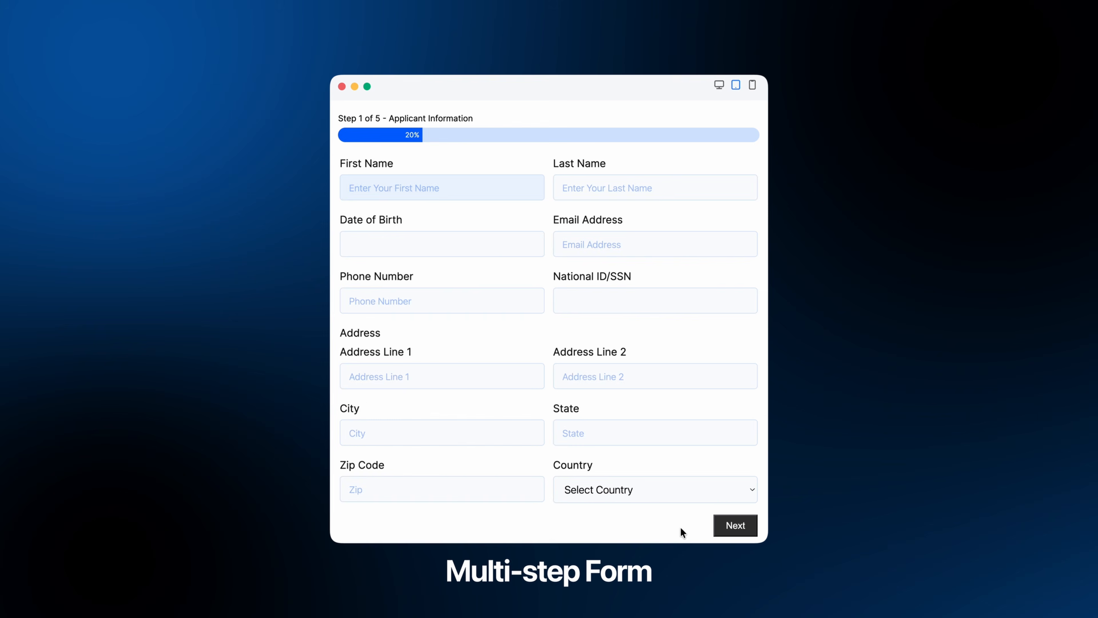
Advance the multi-step form preview past the Applicant Information step.
{"action": "left_click", "coordinate": [735, 525]}
{"action": "left_click", "coordinate": [737, 306]}
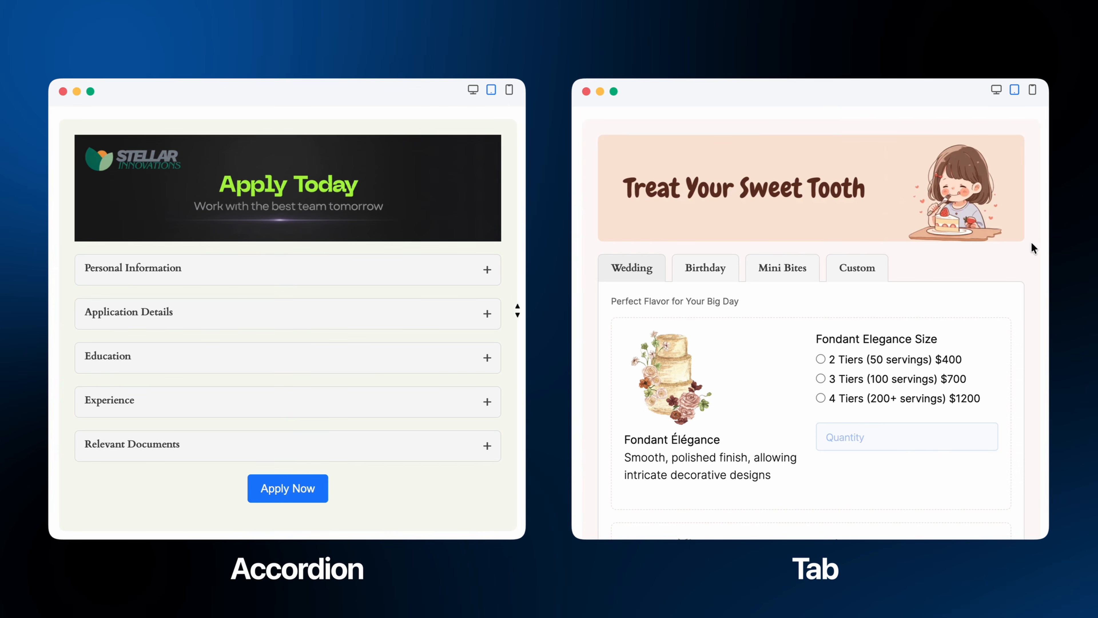
Compare both layouts by opening the Birthday, Mini Bites and Custom tabs and toggling the Personal Information and Application Details accordion sections.
{"action": "left_click", "coordinate": [710, 273]}
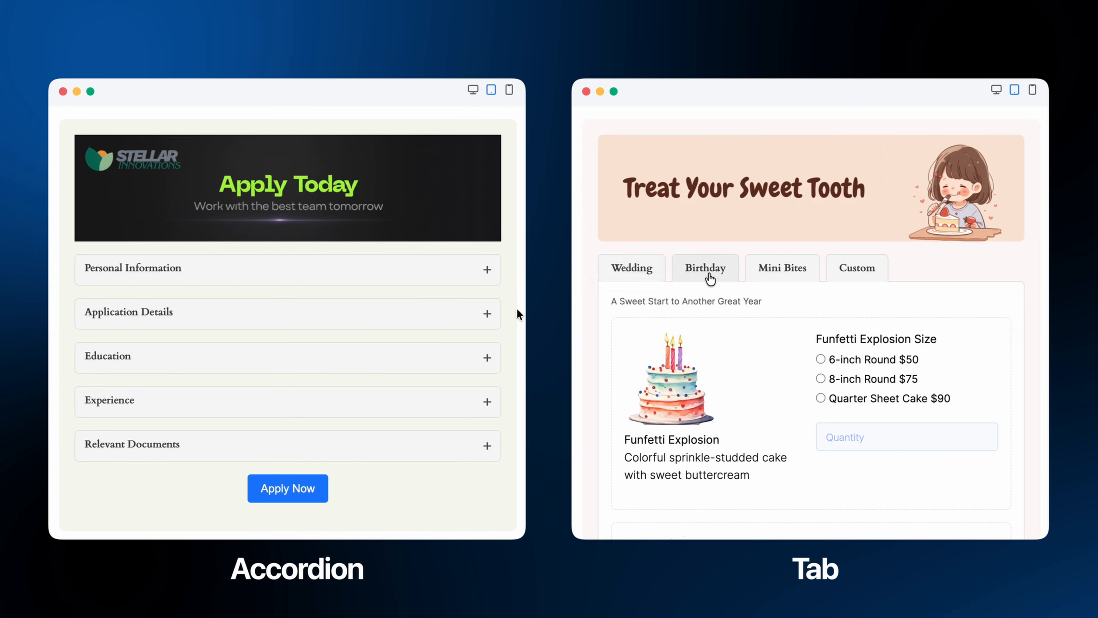
{"action": "left_click", "coordinate": [486, 279]}
{"action": "left_click", "coordinate": [783, 273]}
{"action": "left_click", "coordinate": [486, 279]}
{"action": "left_click", "coordinate": [861, 267]}
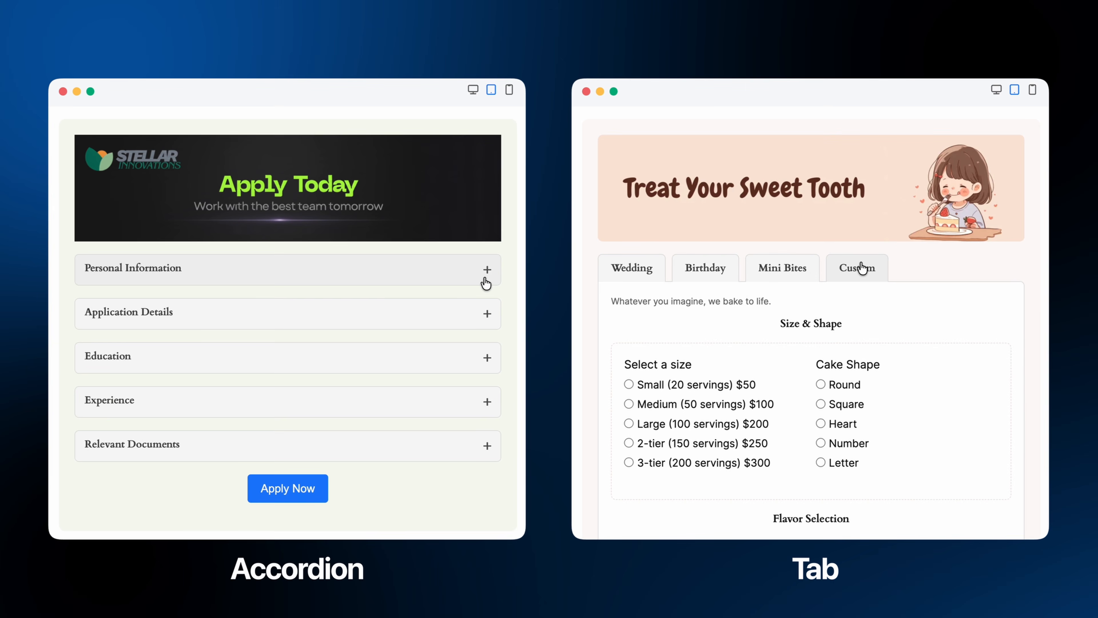
{"action": "left_click", "coordinate": [471, 315]}
{"action": "left_click", "coordinate": [471, 316]}
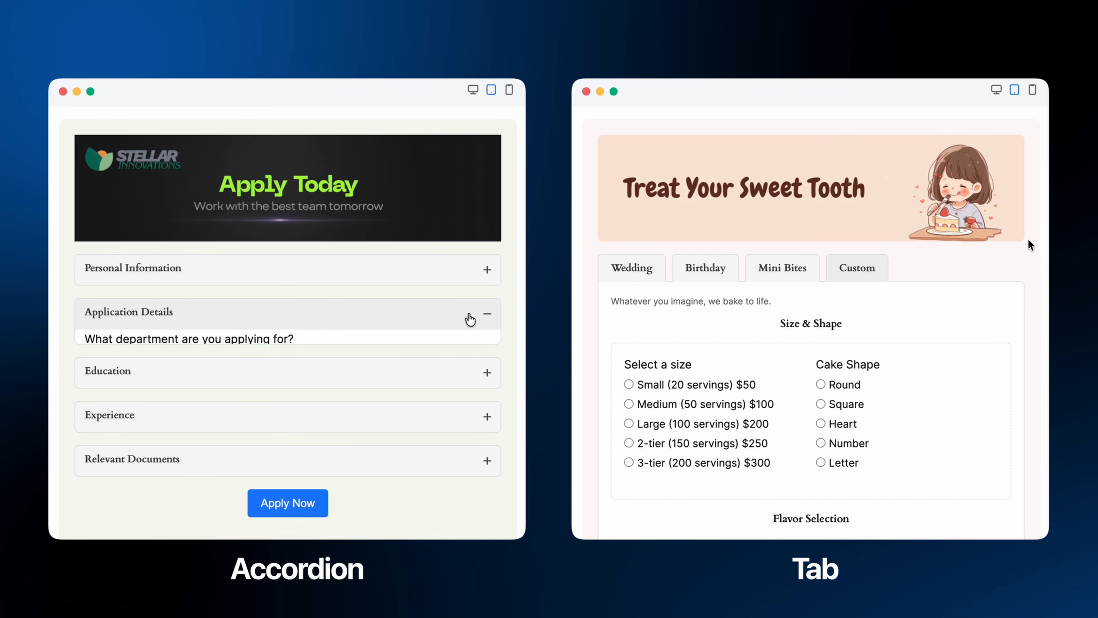